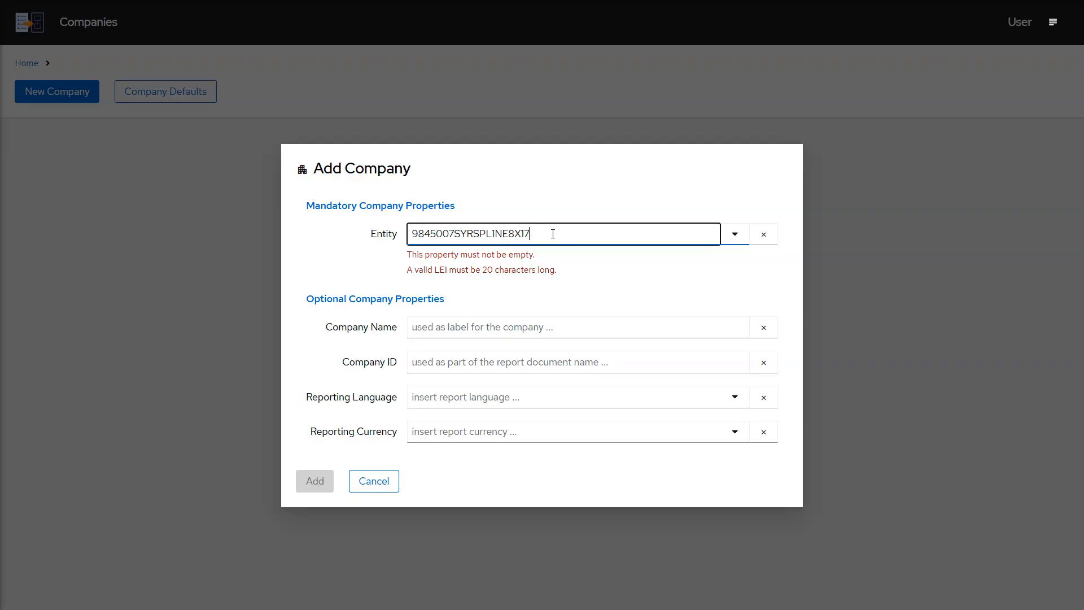
Set the new company's name to Syrillune Spacetech AG and its company ID to syrillune.
left_click(552, 209)
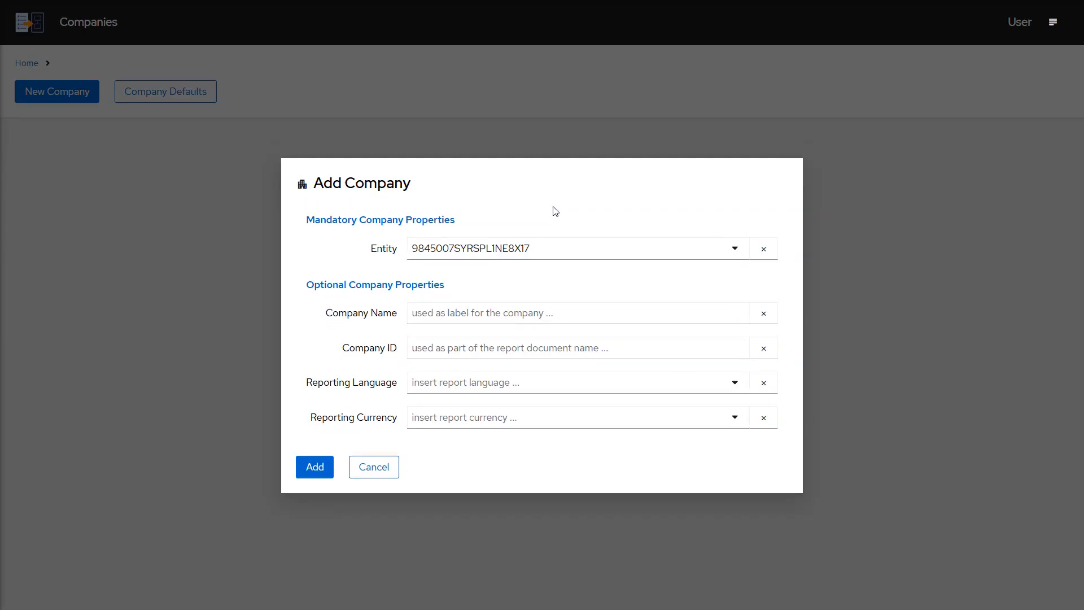
left_click(543, 313)
type("Syrillune Spacetech AG")
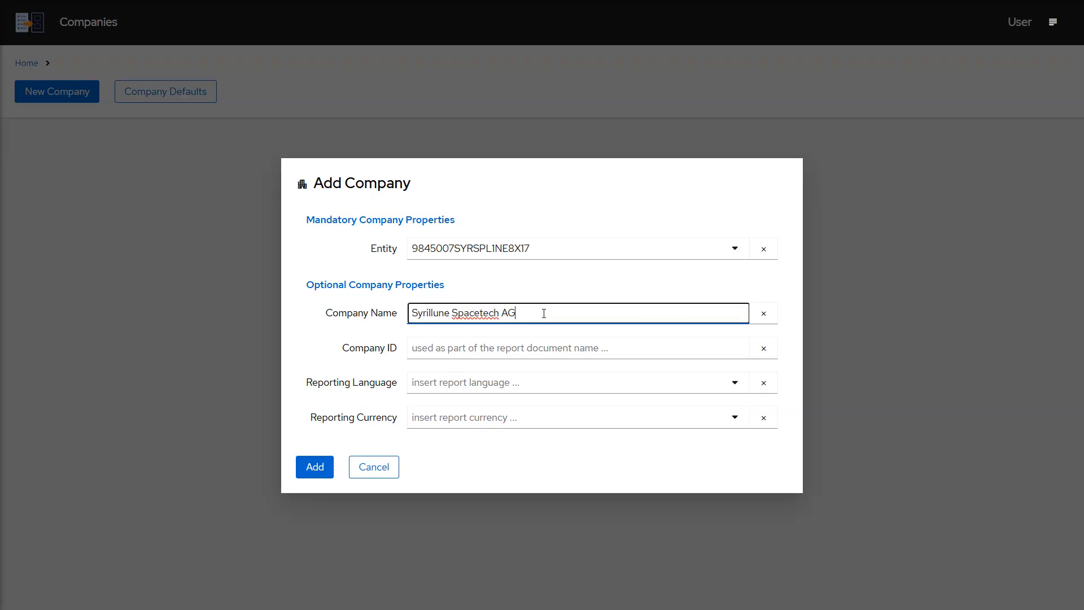
left_click(545, 299)
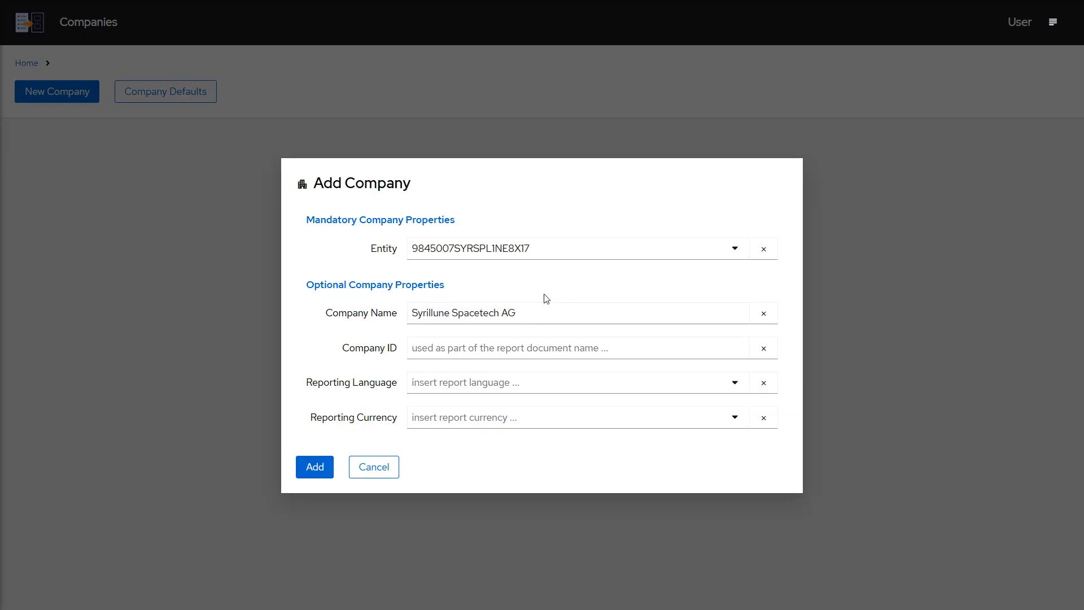
left_click(525, 347)
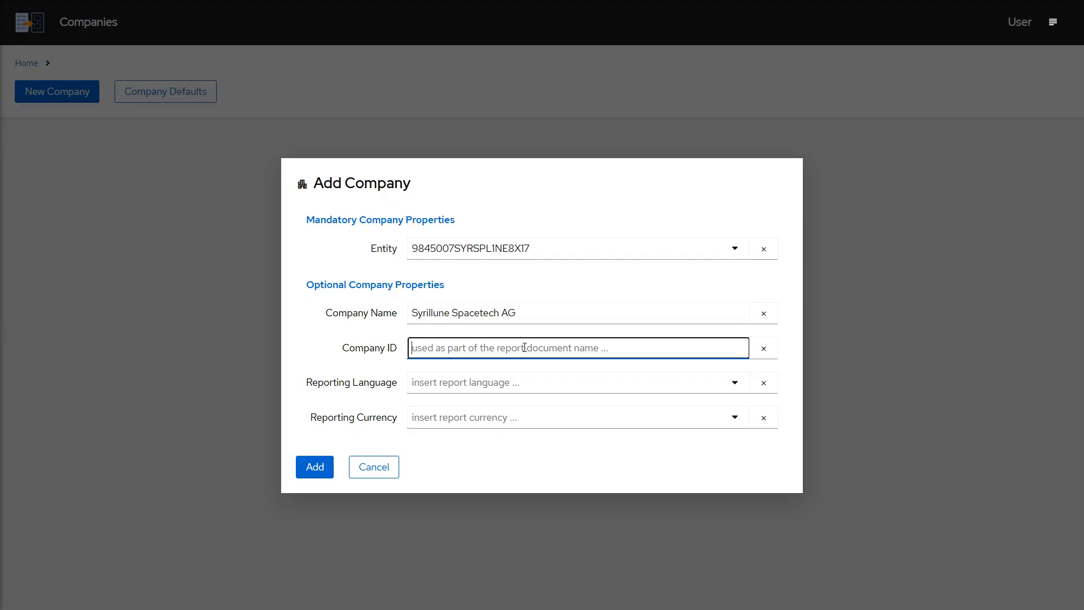
type("syrillune")
left_click(515, 366)
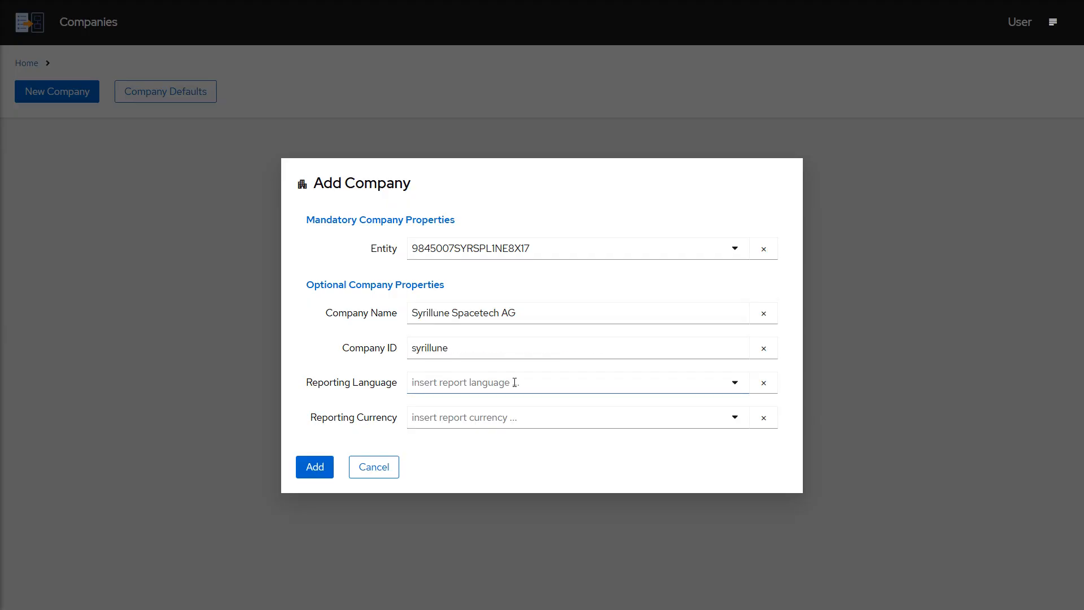
Set the reporting language to English and the reporting currency to Euro, and add the company.
left_click(515, 383)
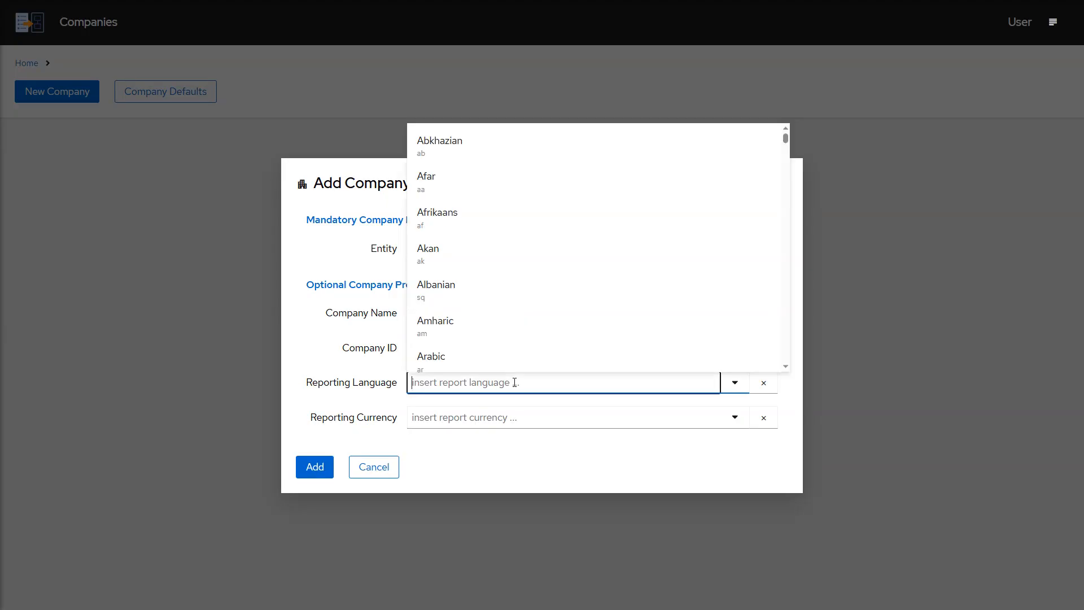
type("eng")
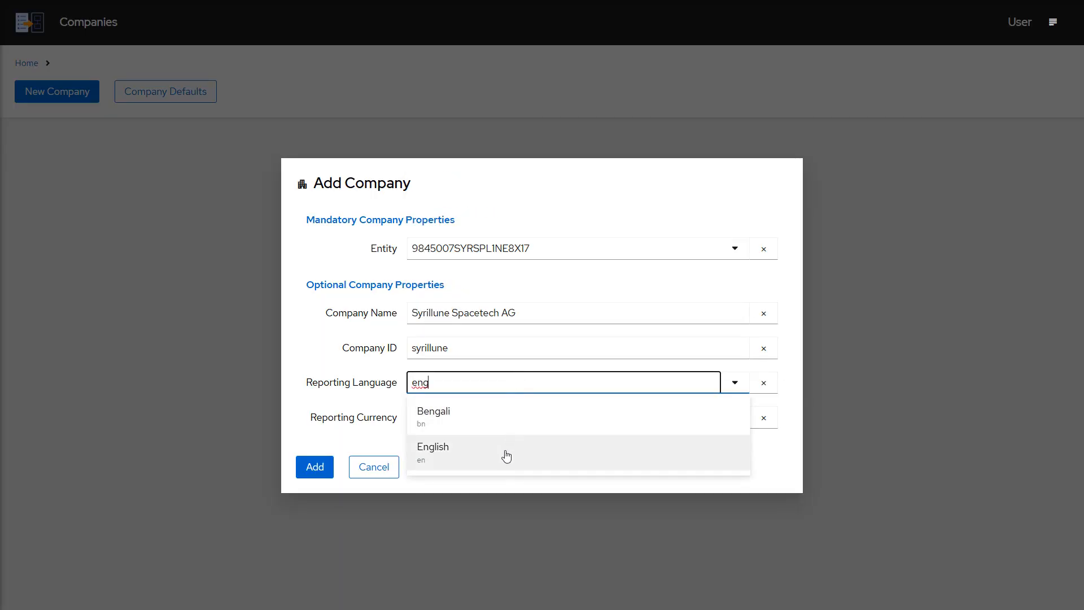
left_click(507, 454)
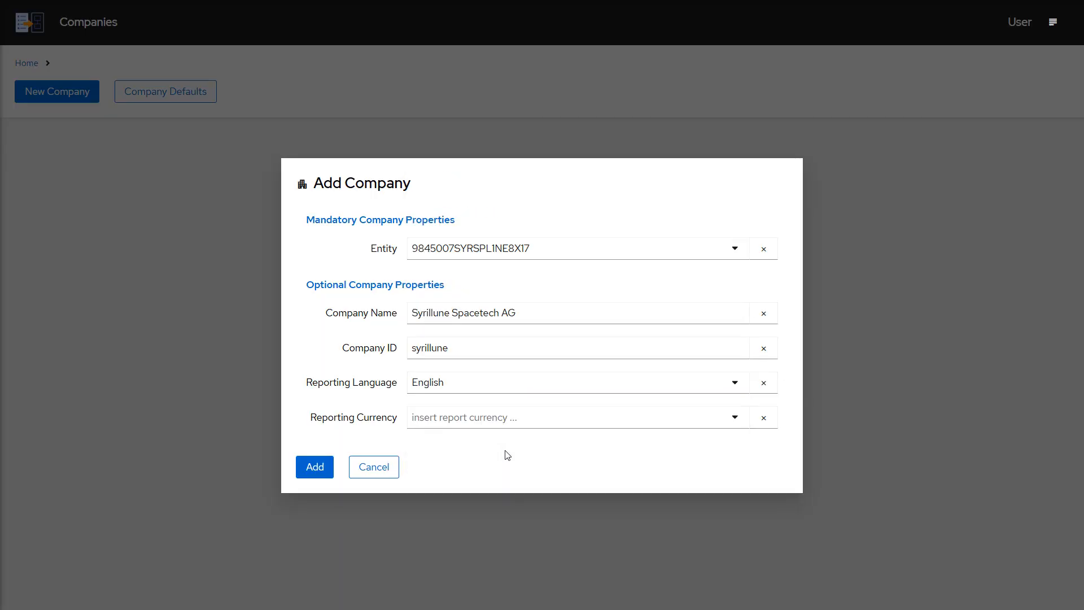
left_click(506, 417)
type("eur")
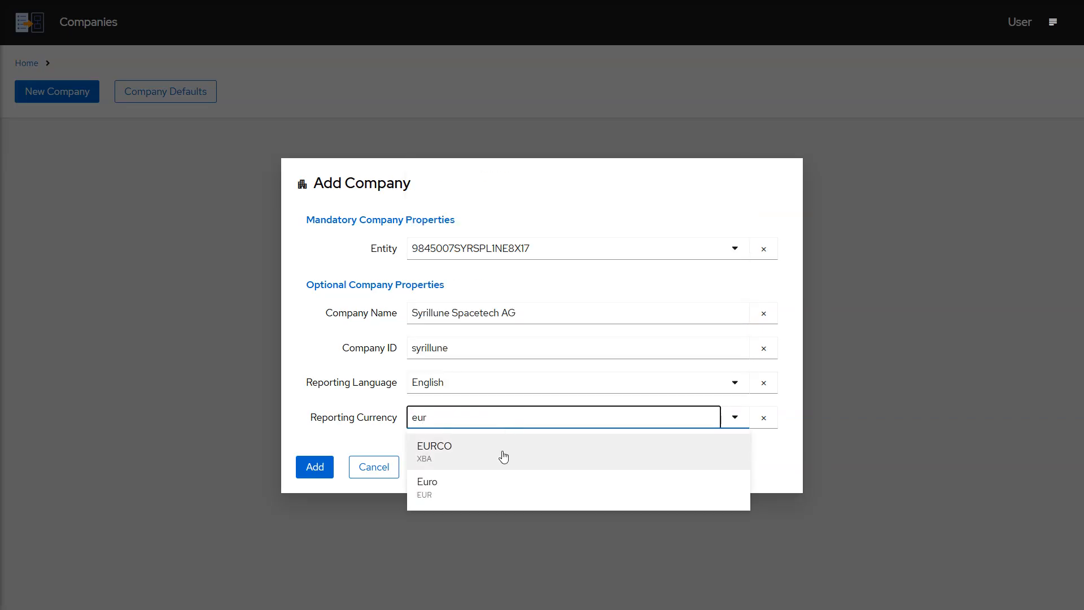
left_click(497, 483)
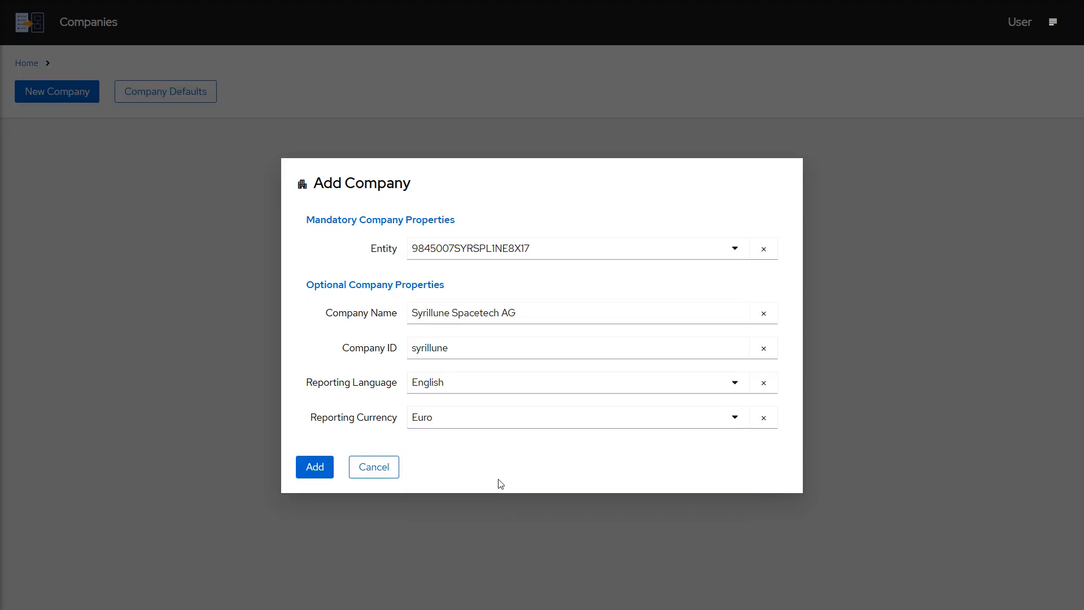
left_click(327, 467)
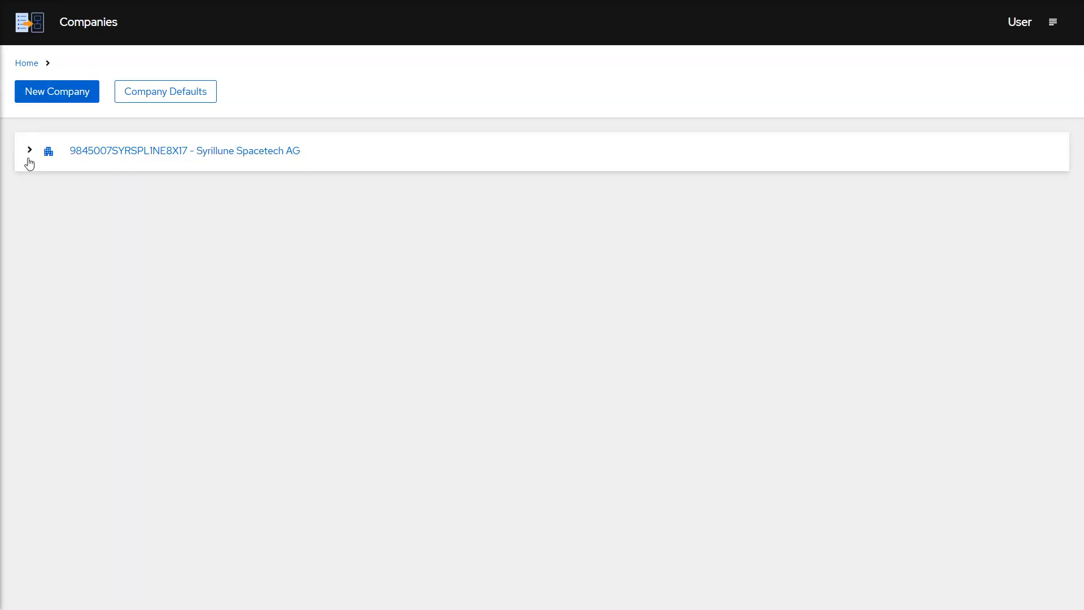
Create a new report for Syrillune Spacetech AG and attach syrillune-2023-12-31.xhtml as its XHTML report.
left_click(30, 150)
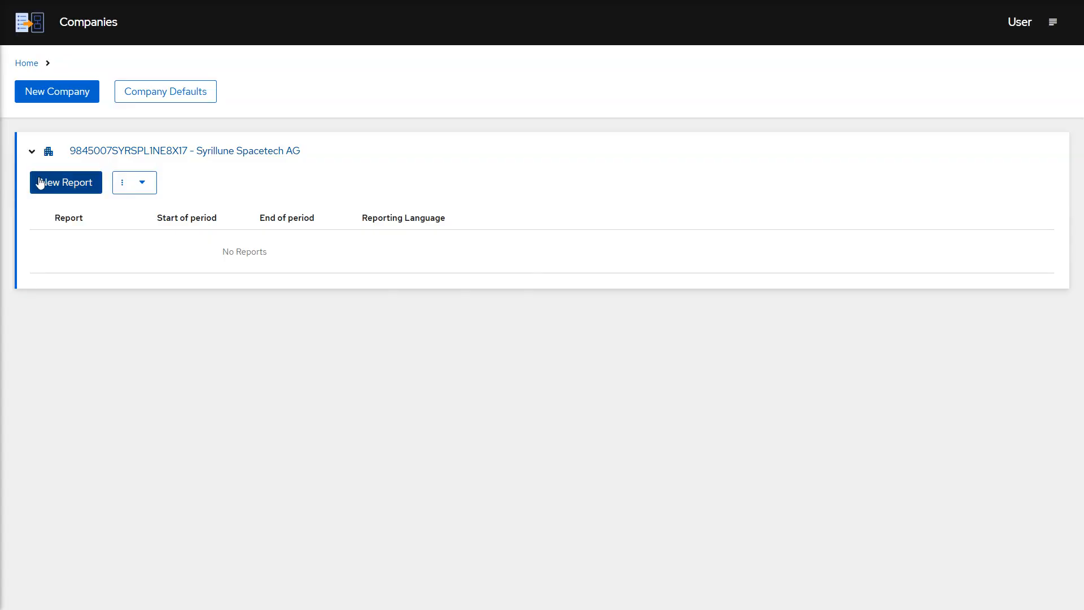
left_click(38, 181)
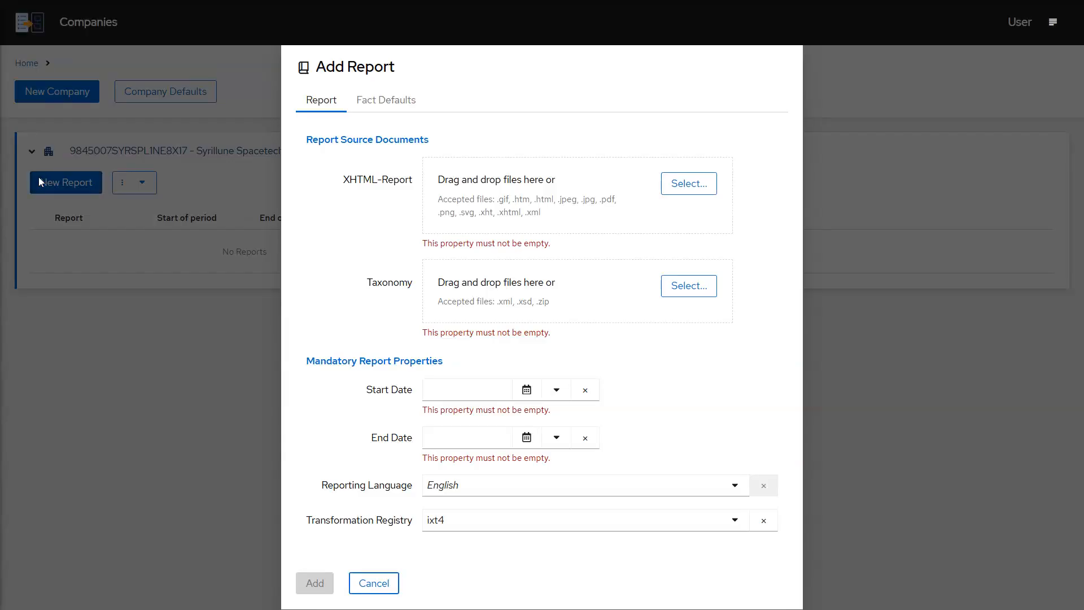
left_click(691, 185)
left_click(700, 273)
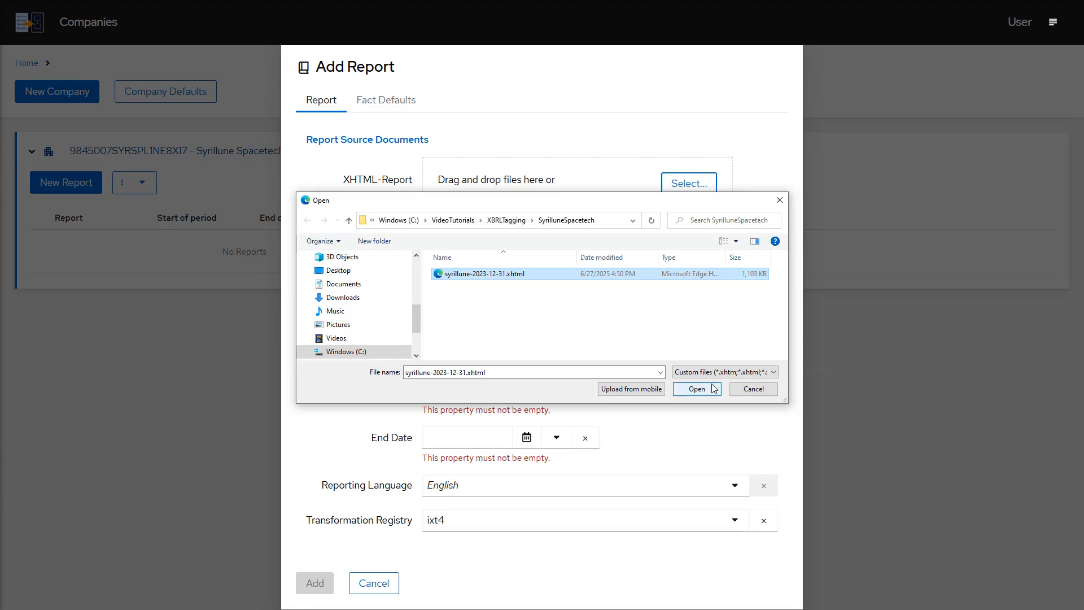
left_click(698, 389)
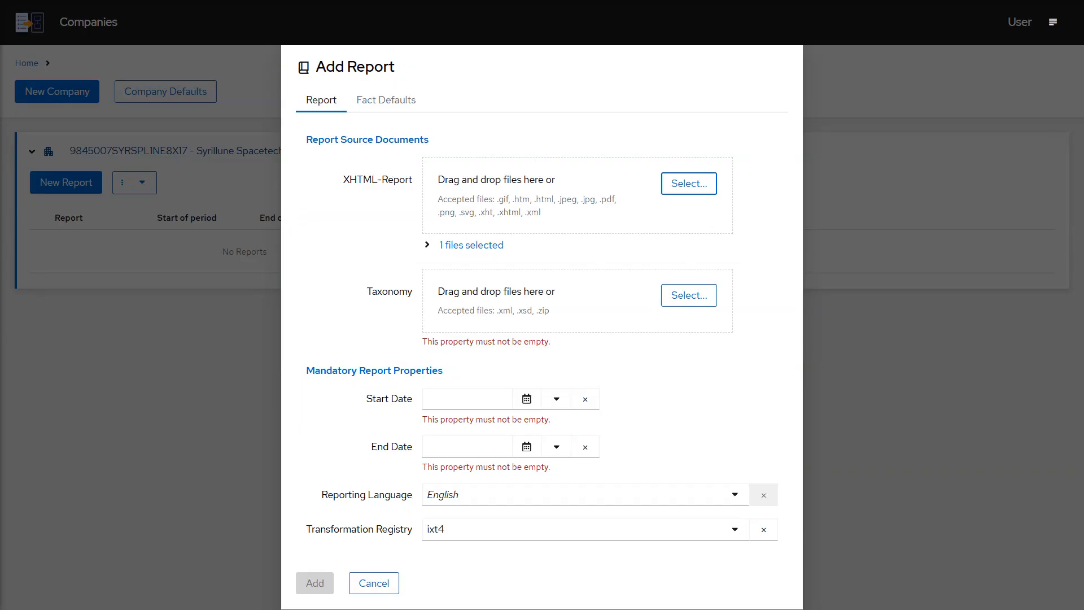
Attach the taxonomy file to the new report.
key("alt+Tab")
left_click(689, 295)
left_click(696, 273)
left_click(713, 388)
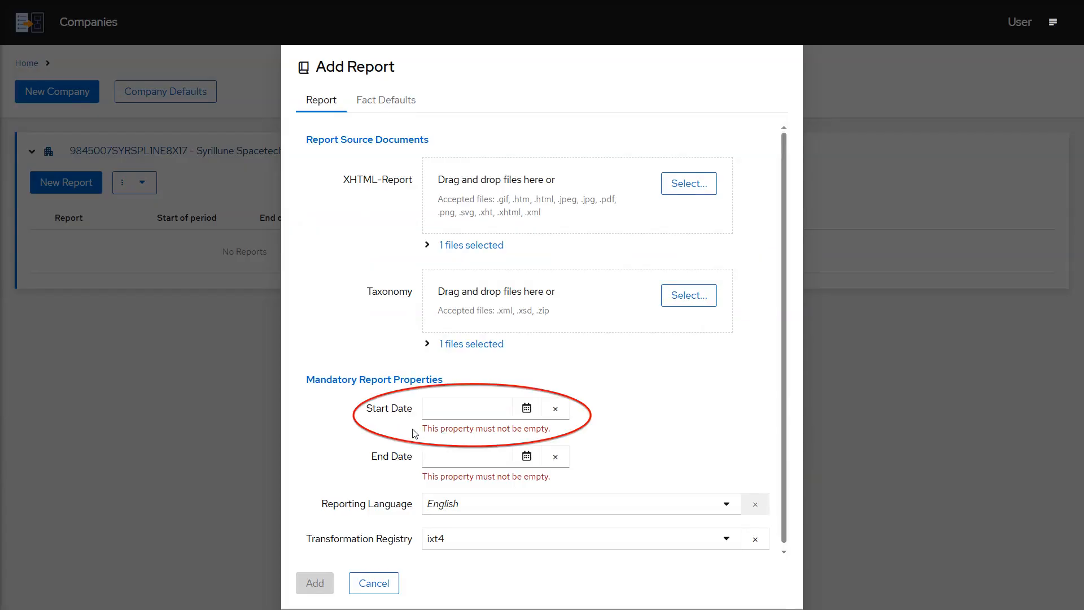
Set the report's start date to 2023-01-01 and its end date to 2023-12-31.
left_click(434, 408)
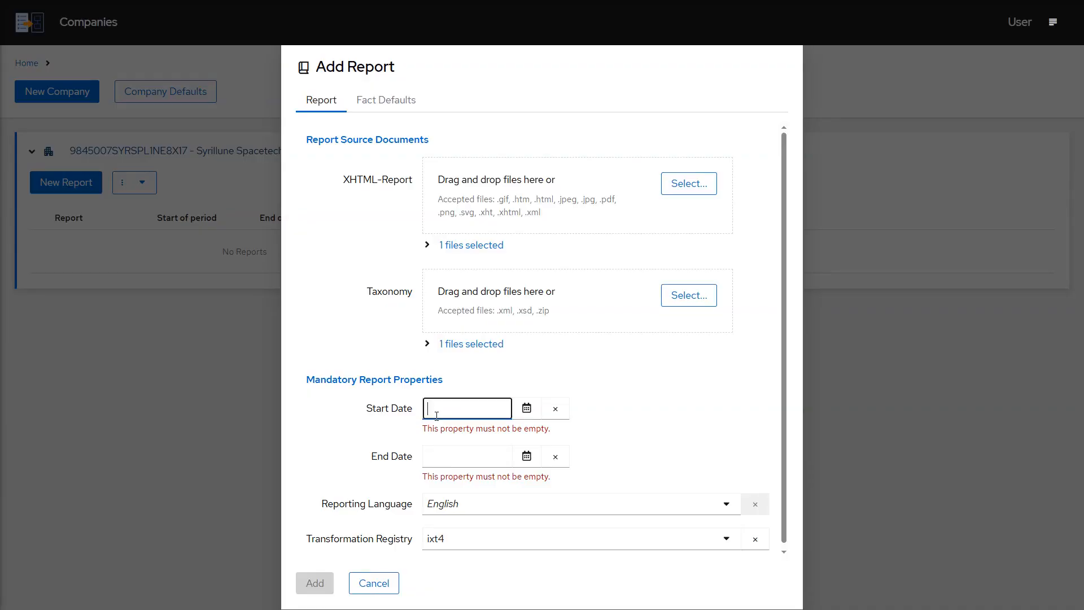
type("2023-01-01")
left_click(455, 384)
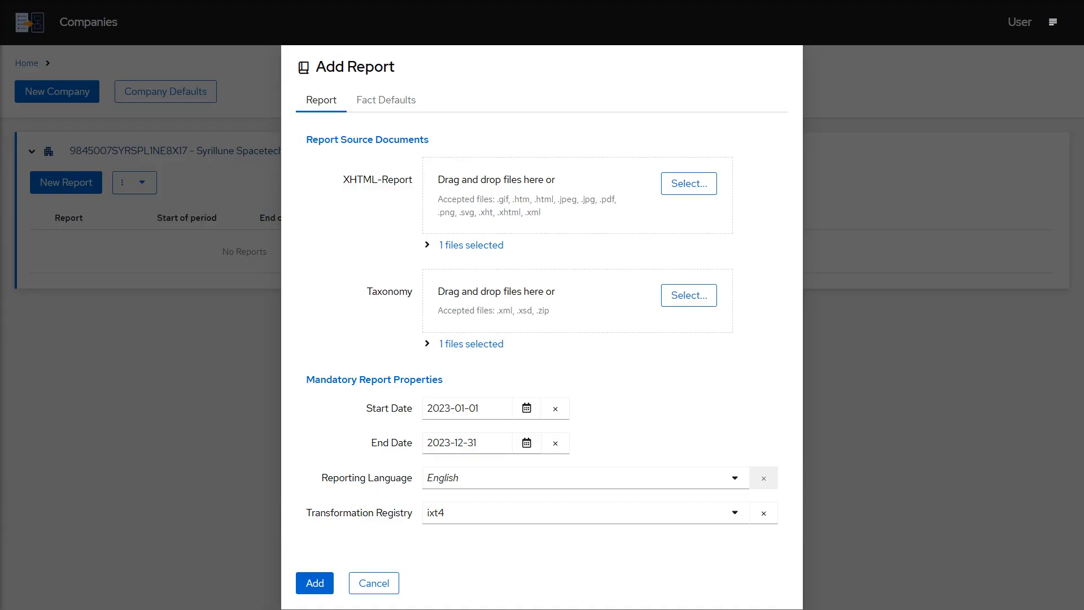
In the report's fact defaults, set the monetary scale to 3 and the accuracy to -3.
left_click(385, 105)
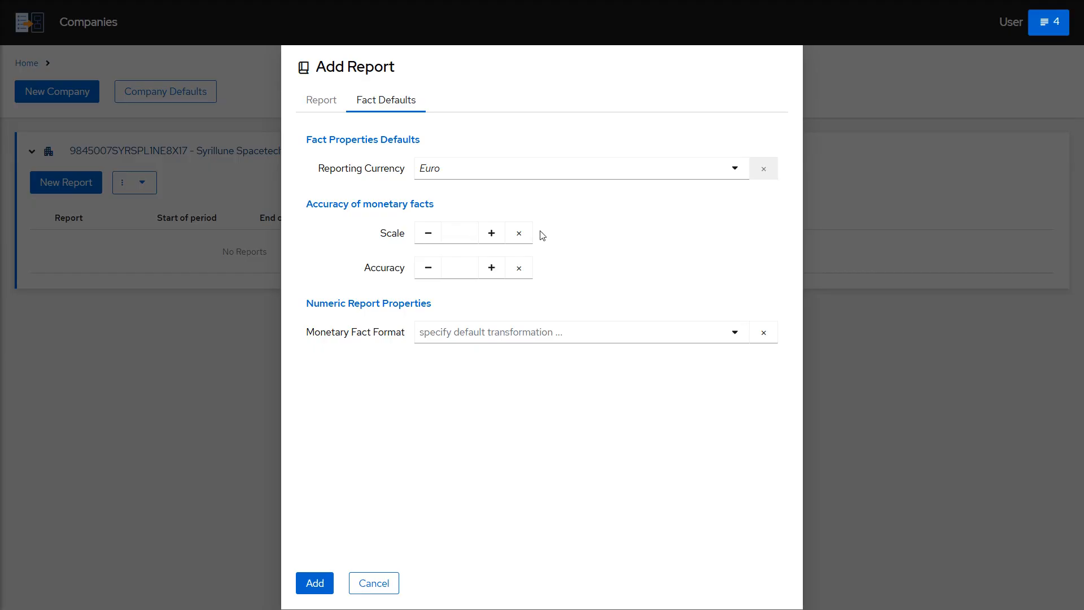
left_click(499, 237)
left_click(499, 238)
left_click(498, 239)
left_click(431, 274)
left_click(431, 274)
left_click(432, 274)
Set the default monetary fact format to num-dot-decimal and add the report.
left_click(565, 335)
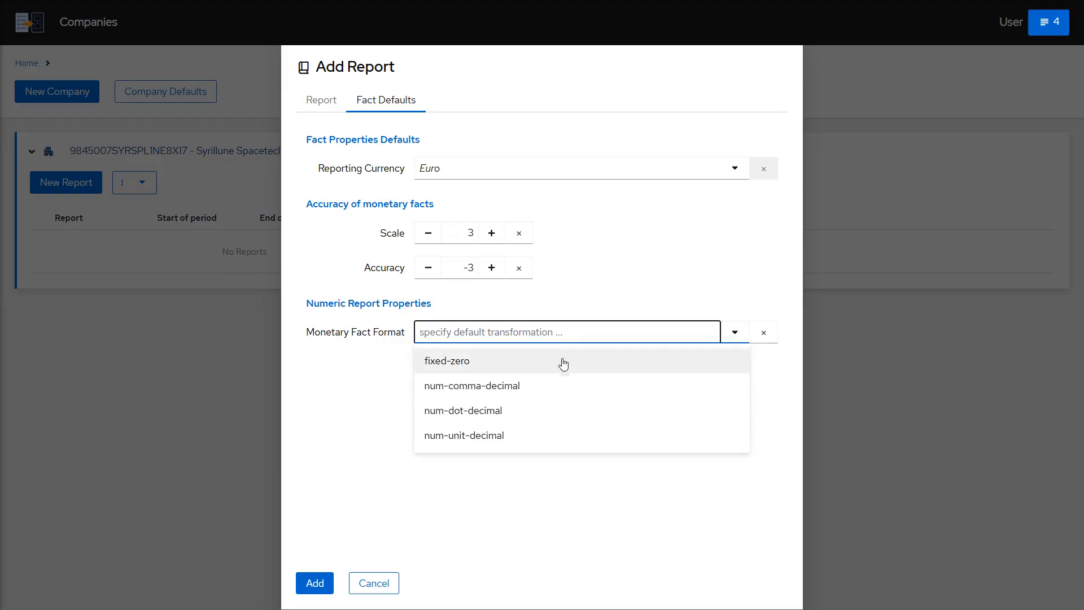
left_click(553, 407)
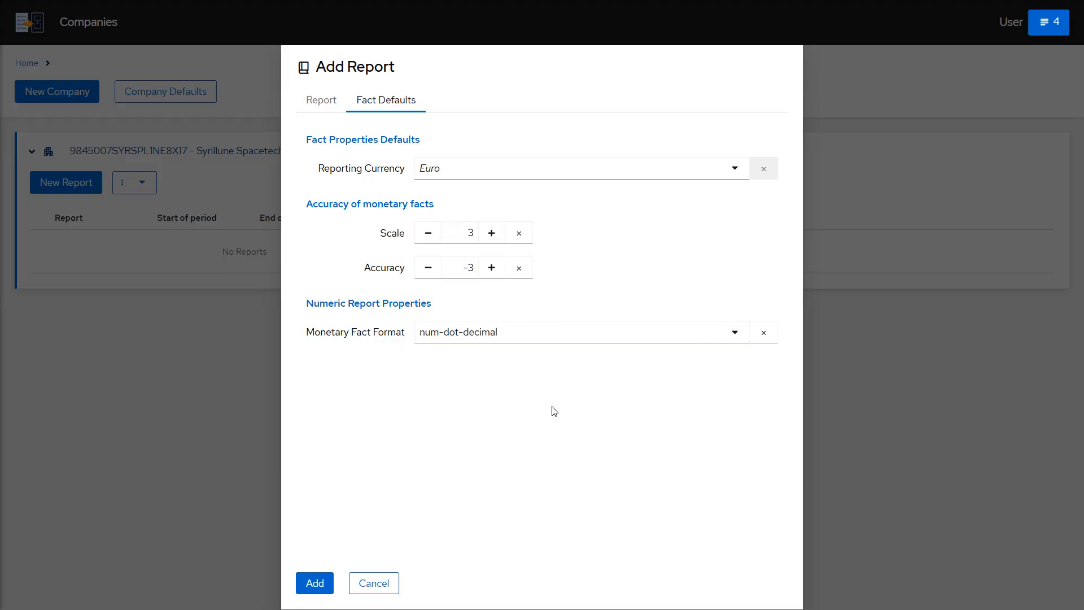
left_click(327, 583)
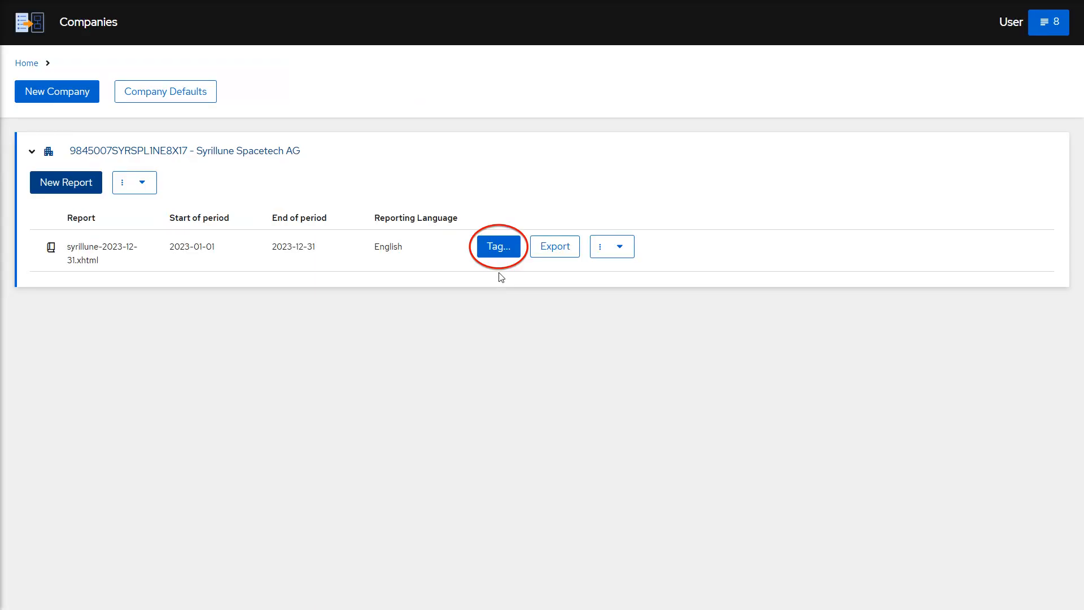
Open syrillune-2023-12-31.xhtml for tagging and expand the linkrole 02 - Consolidated Profit and Loss Statement.
left_click(508, 249)
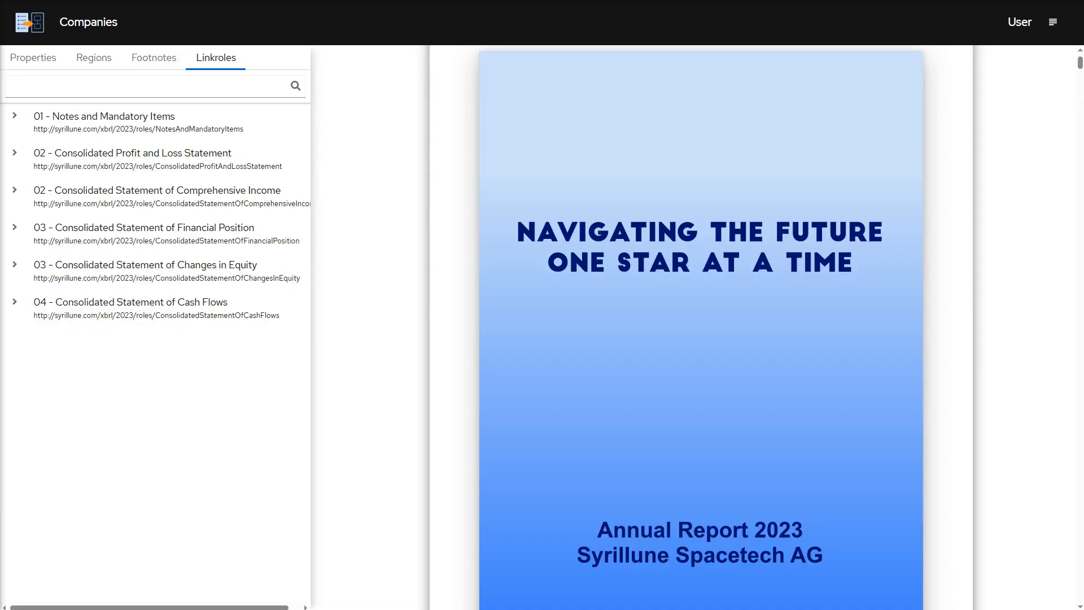
left_click(15, 160)
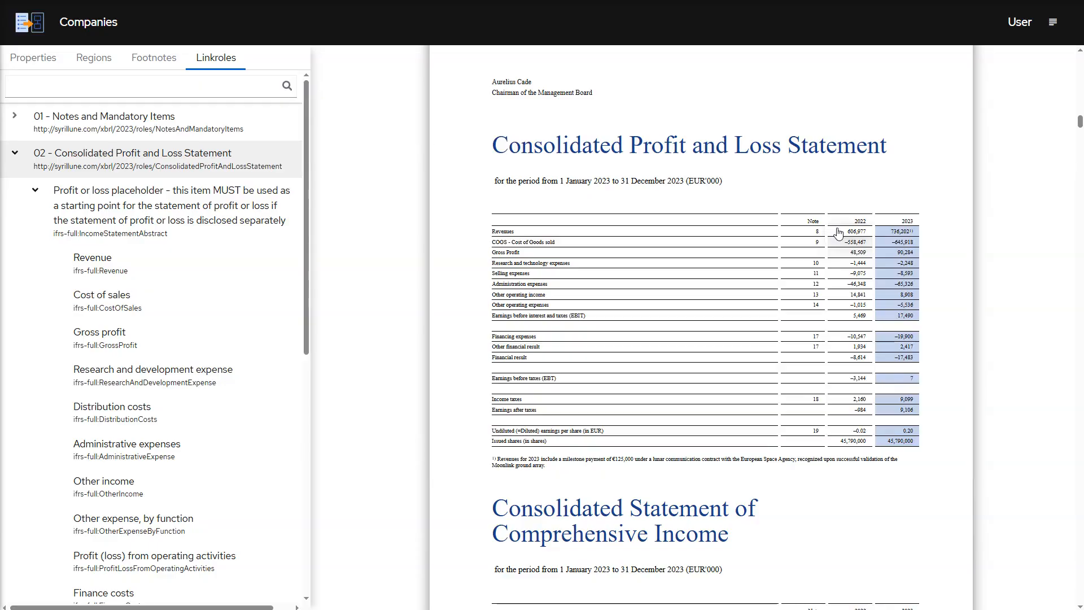
Run table detection on the profit and loss table using the section 02 - Consolidated Profit and Loss Statement.
left_click(838, 233)
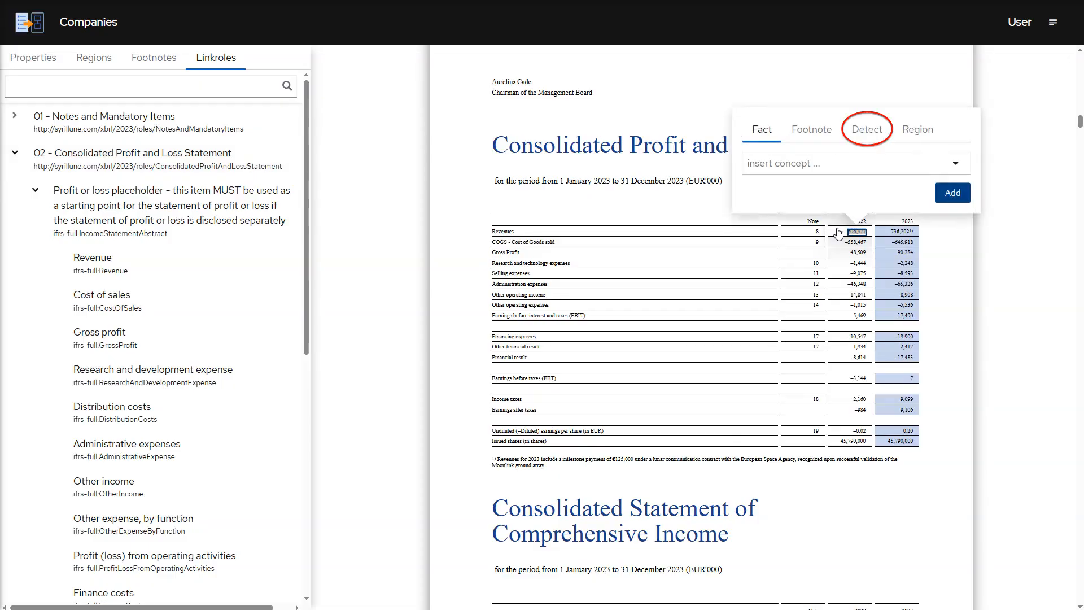
left_click(867, 135)
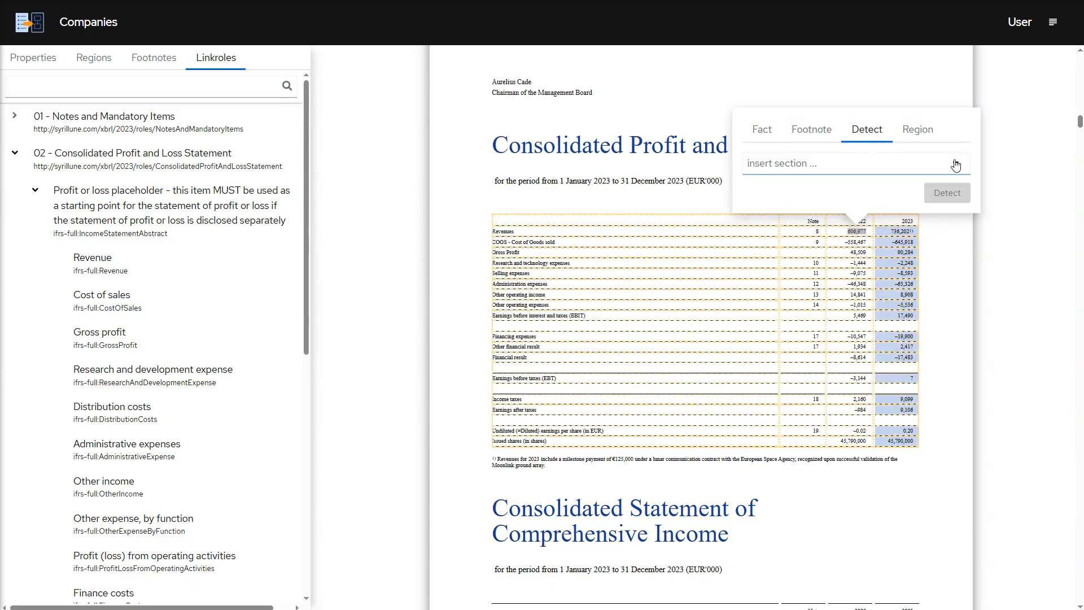
left_click(955, 165)
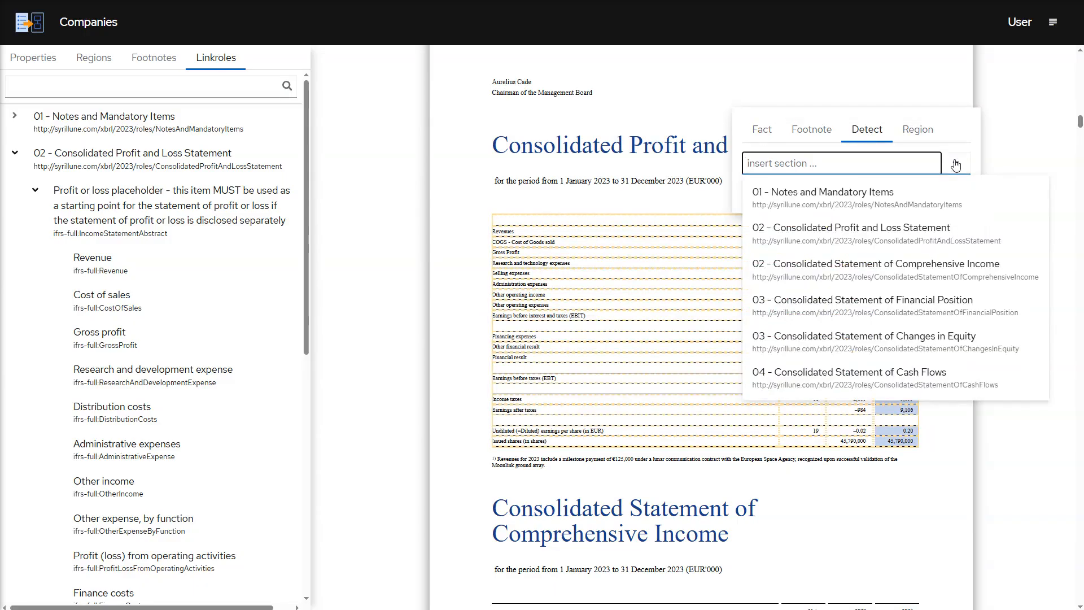
left_click(959, 232)
left_click(963, 193)
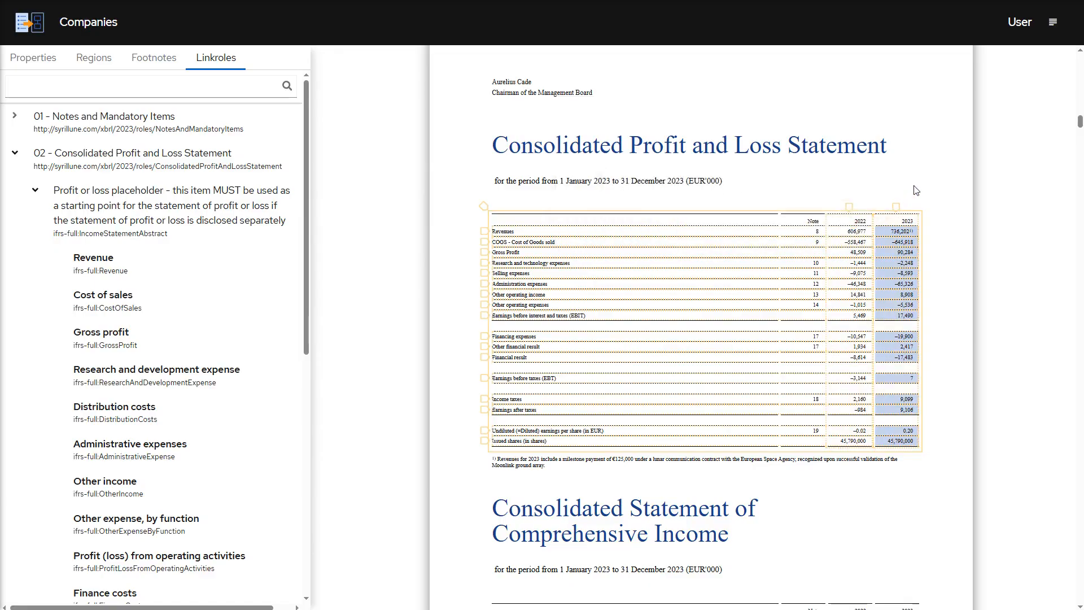
Create facts for the entire detected profit and loss table and display the properties of the 2022 Revenues fact.
mouse_move(485, 243)
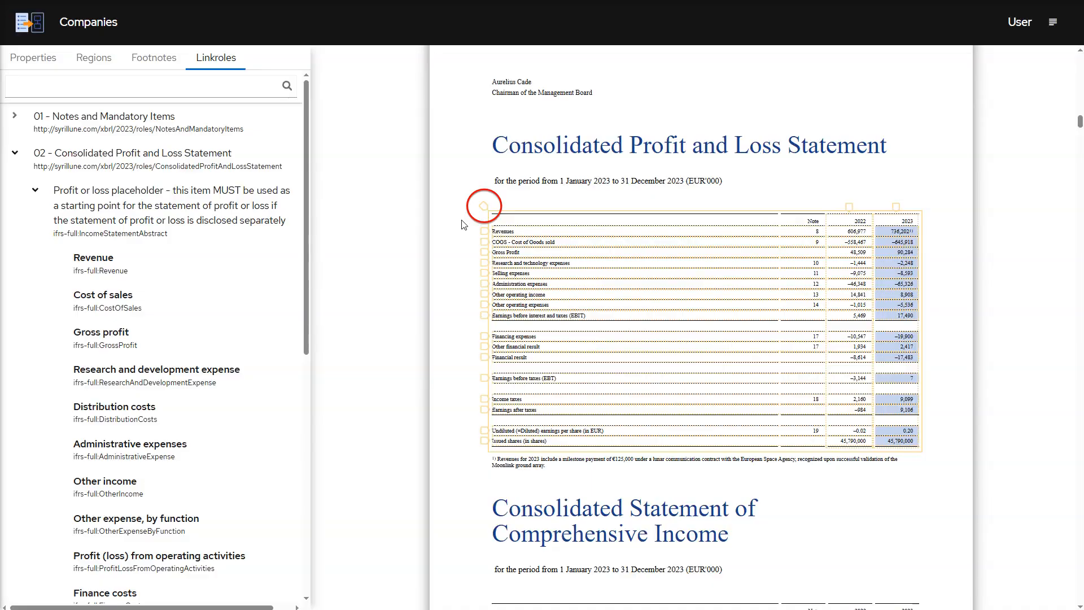
left_click(484, 207)
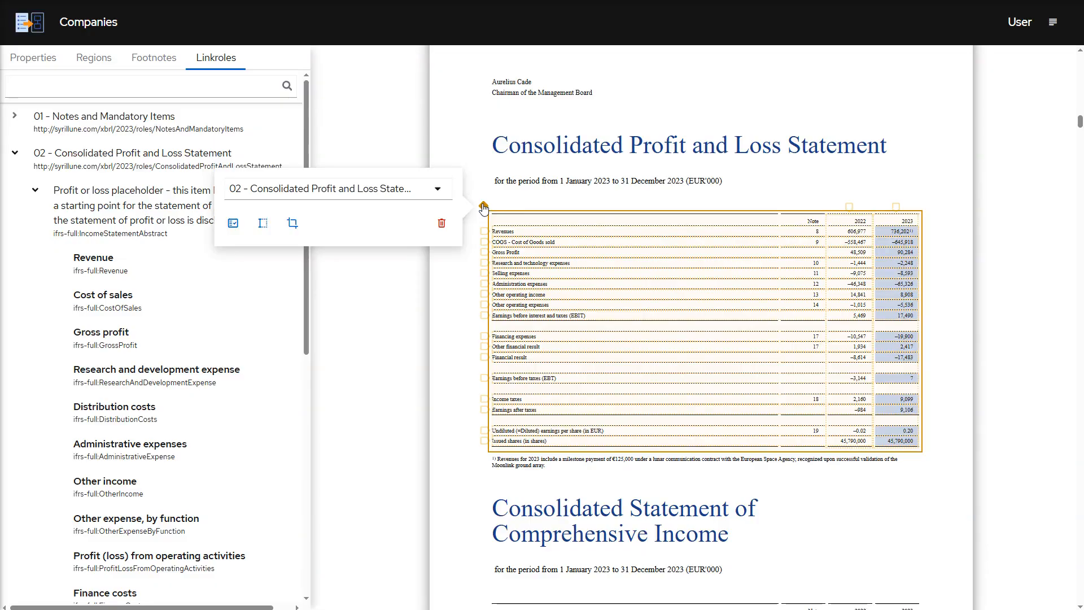
left_click(233, 224)
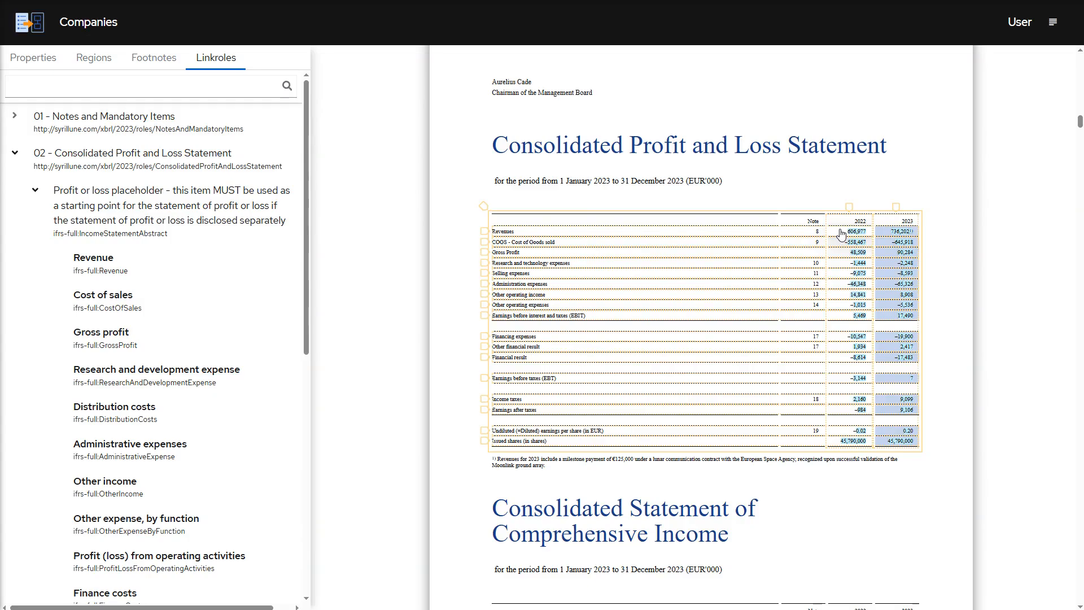
left_click(855, 236)
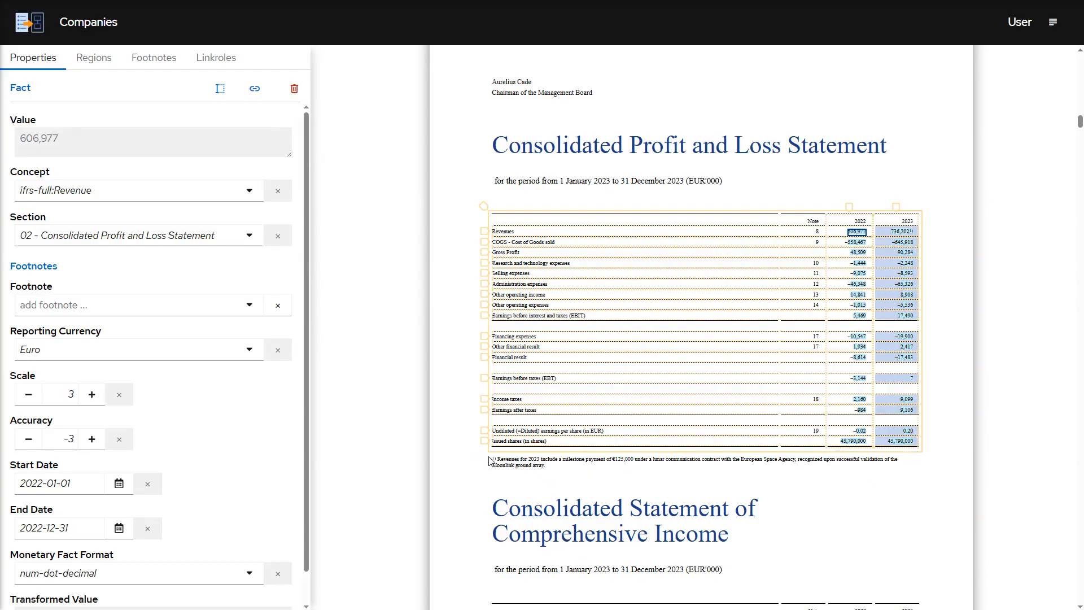
Create a footnote titled Revenues2023 from the milestone payment note text beneath the profit and loss table.
left_click_drag(490, 459, 546, 469)
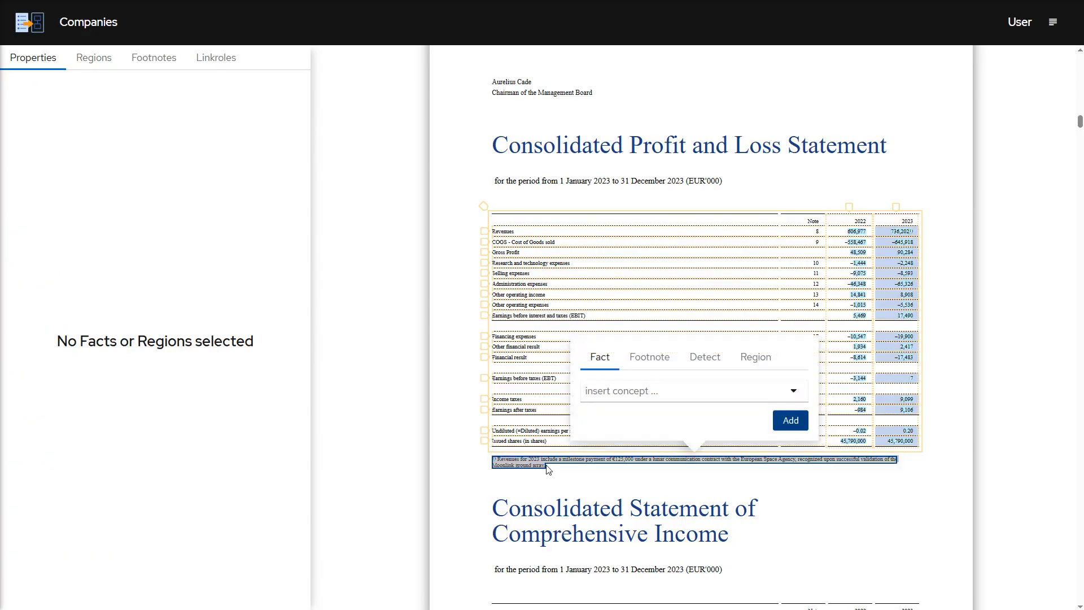
left_click(649, 364)
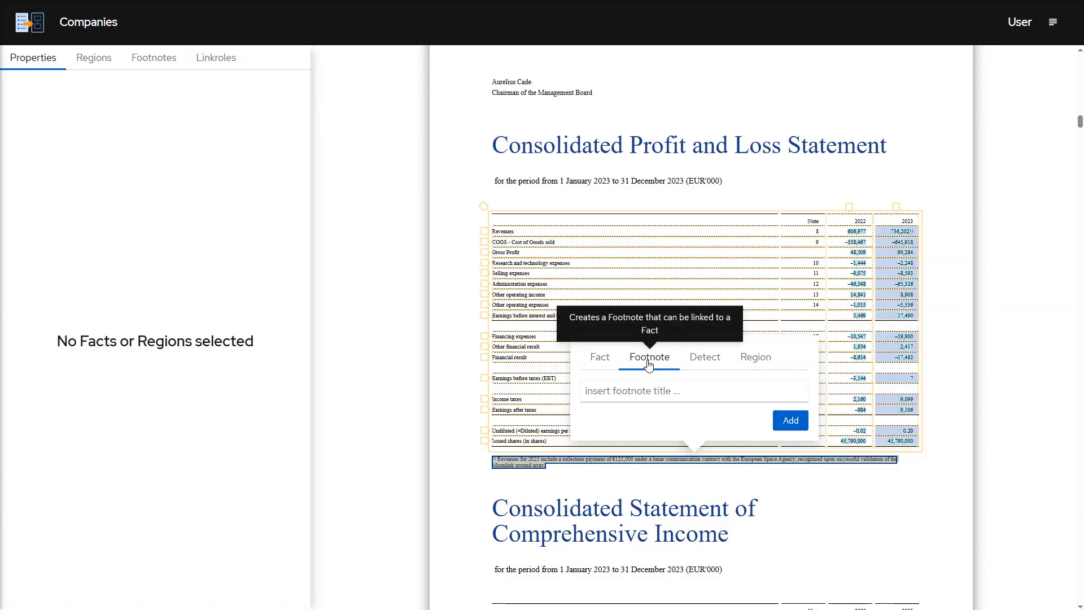
left_click(659, 389)
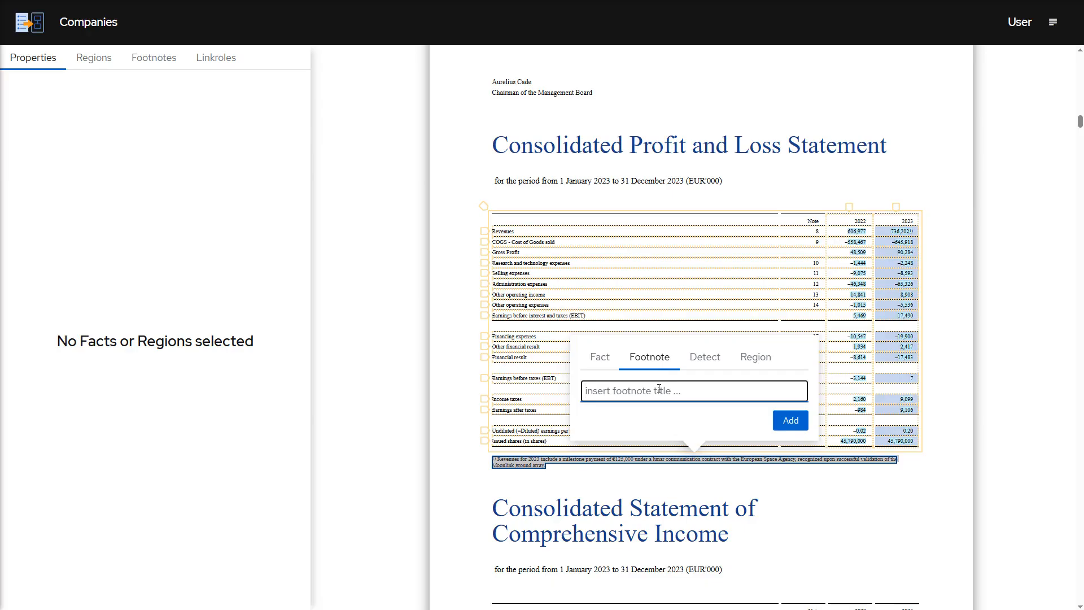
type("Revenues2023")
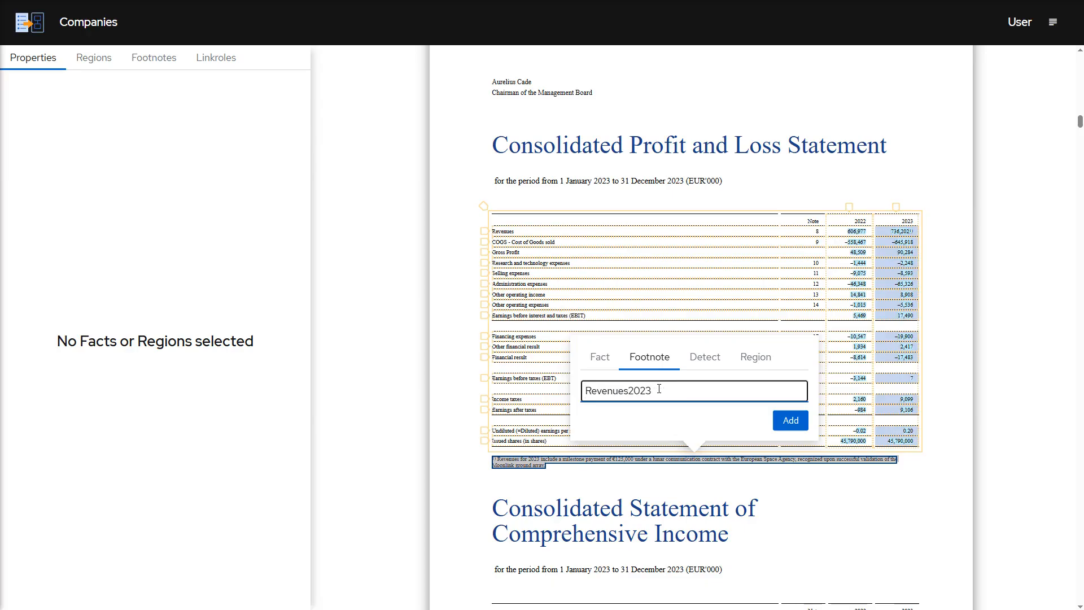
left_click(796, 420)
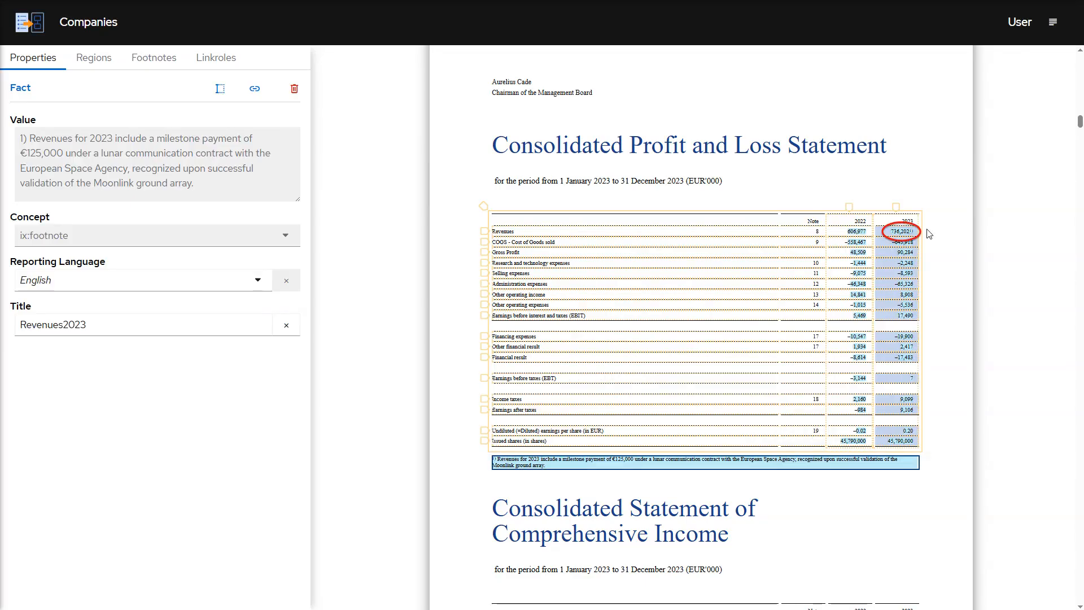
Link the Revenues2023 footnote to the 2023 Revenues fact in the profit and loss table.
left_click(904, 232)
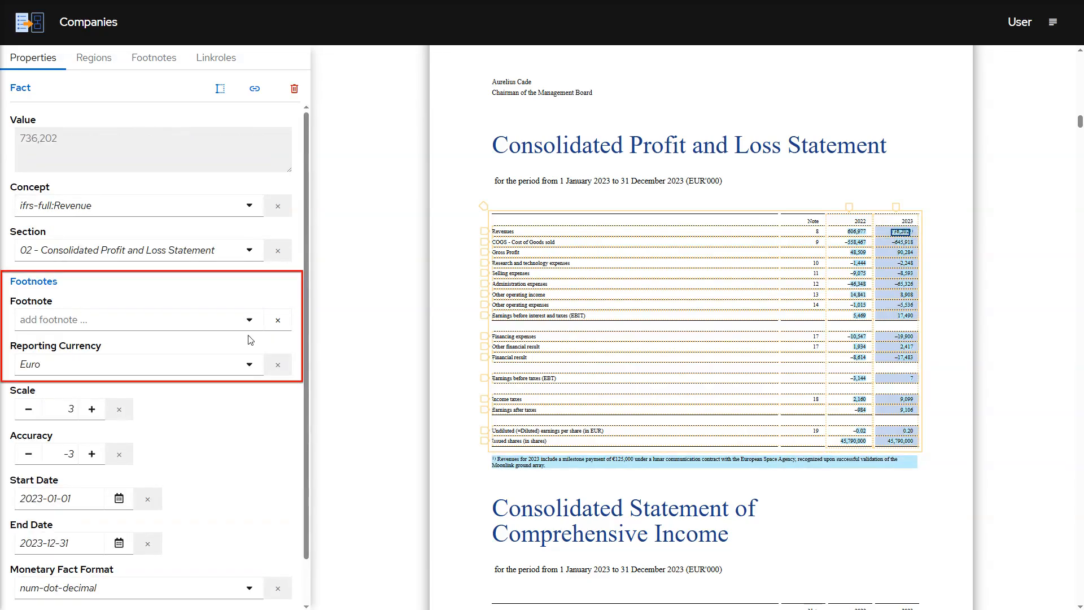
left_click(249, 320)
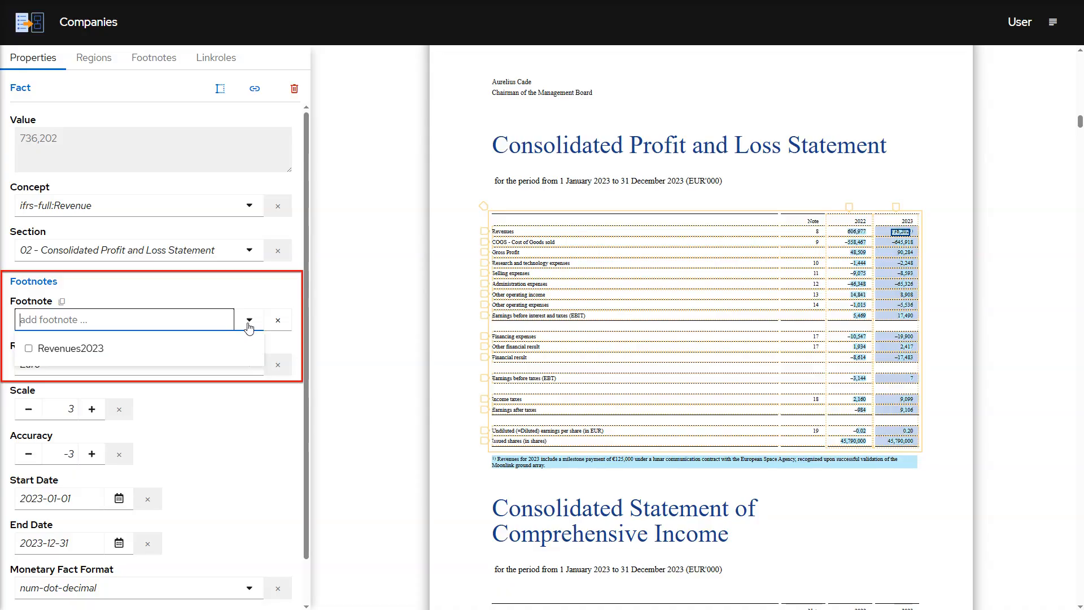
left_click(31, 349)
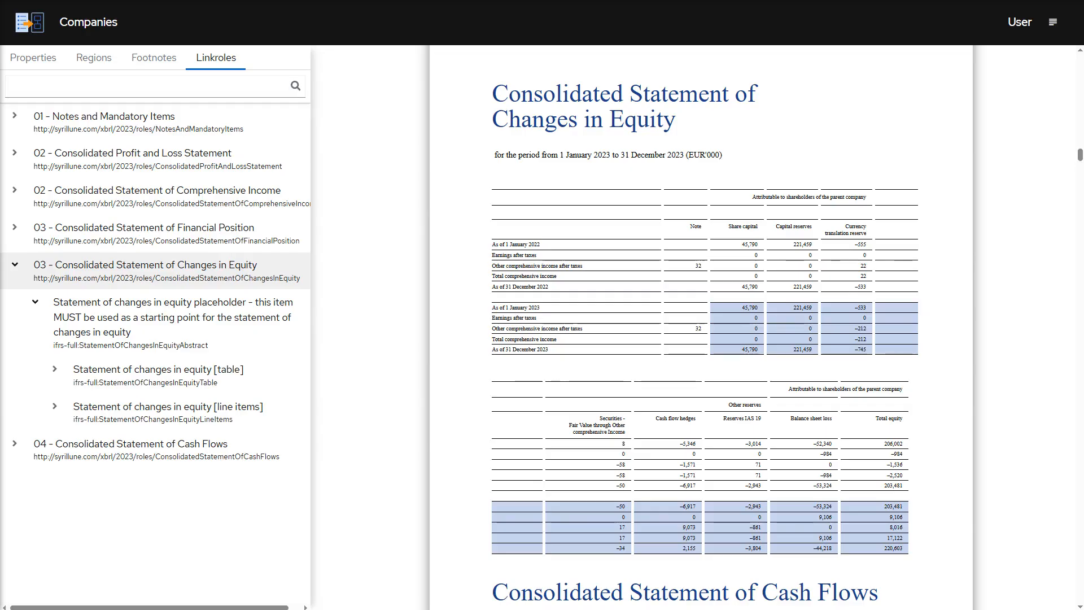
Run table detection on the first changes in equity table using the section 03 - Consolidated Statement of Changes in Equity.
left_click(734, 249)
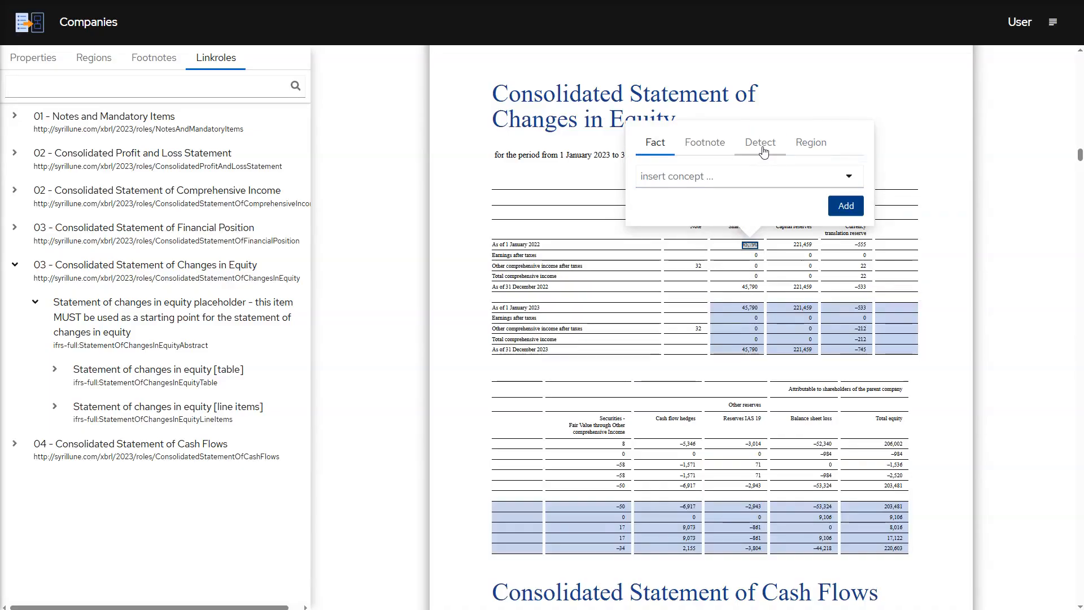
left_click(760, 145)
left_click(761, 170)
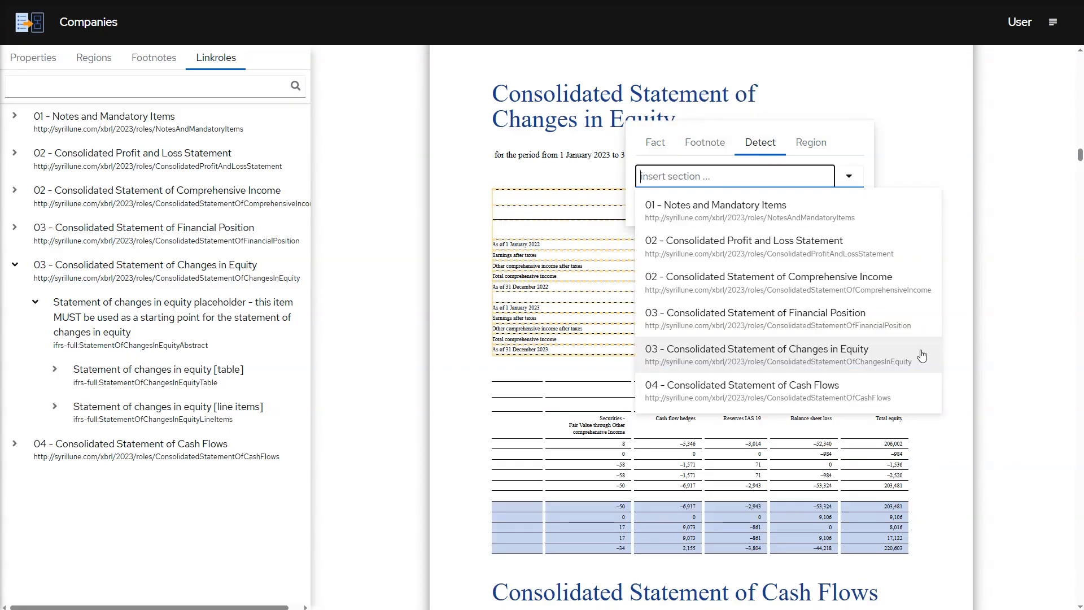
left_click(921, 354)
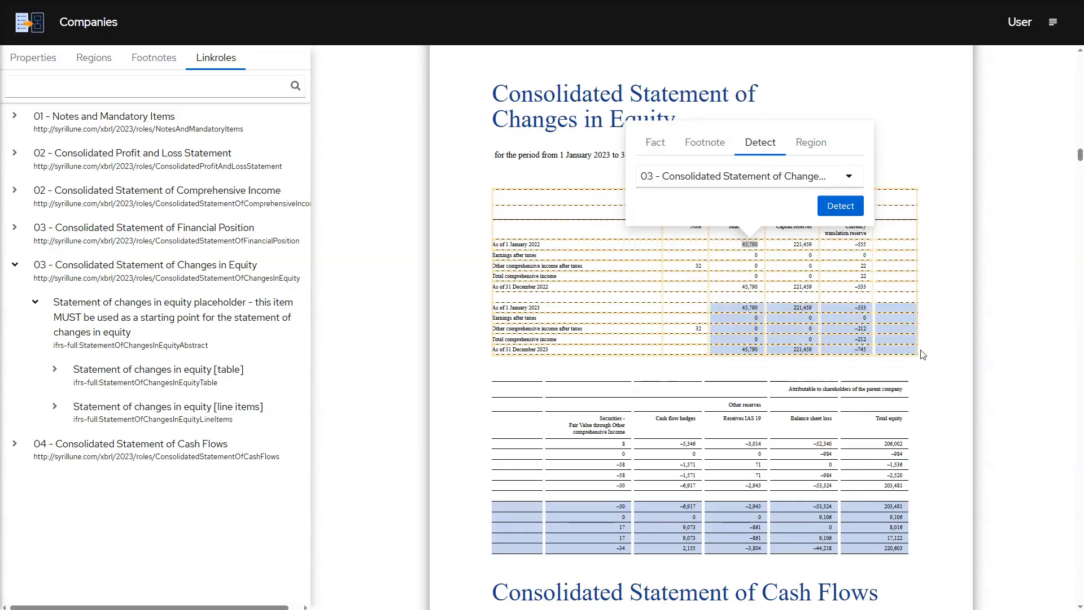
left_click(857, 210)
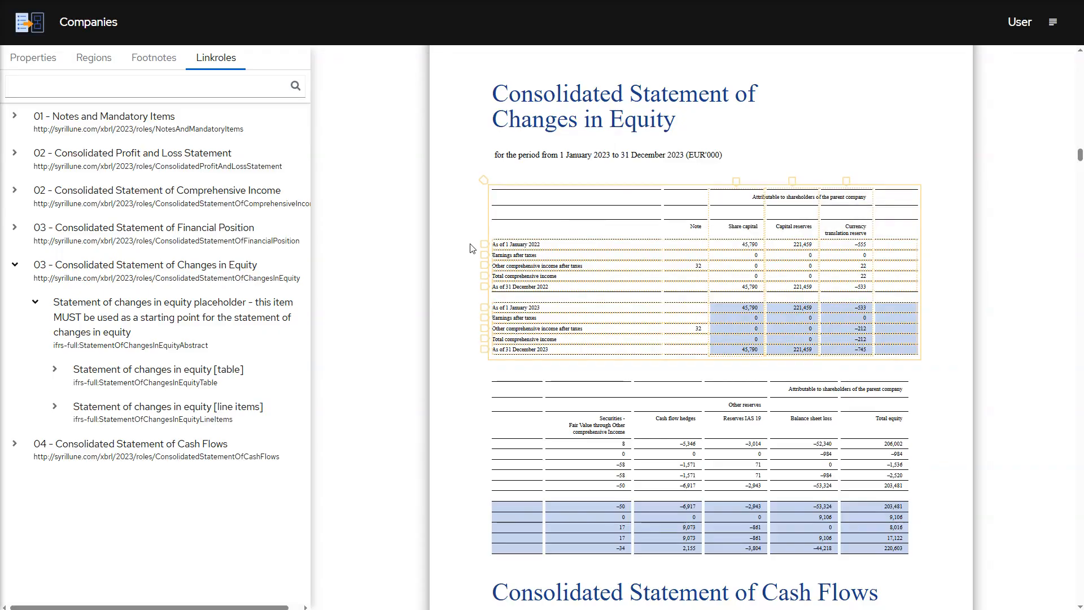
Review the concepts of the first three equity table rows and add an At Date of 2022-01-01 to the As of 1 January 2022 row region.
left_click(484, 244)
left_click(484, 254)
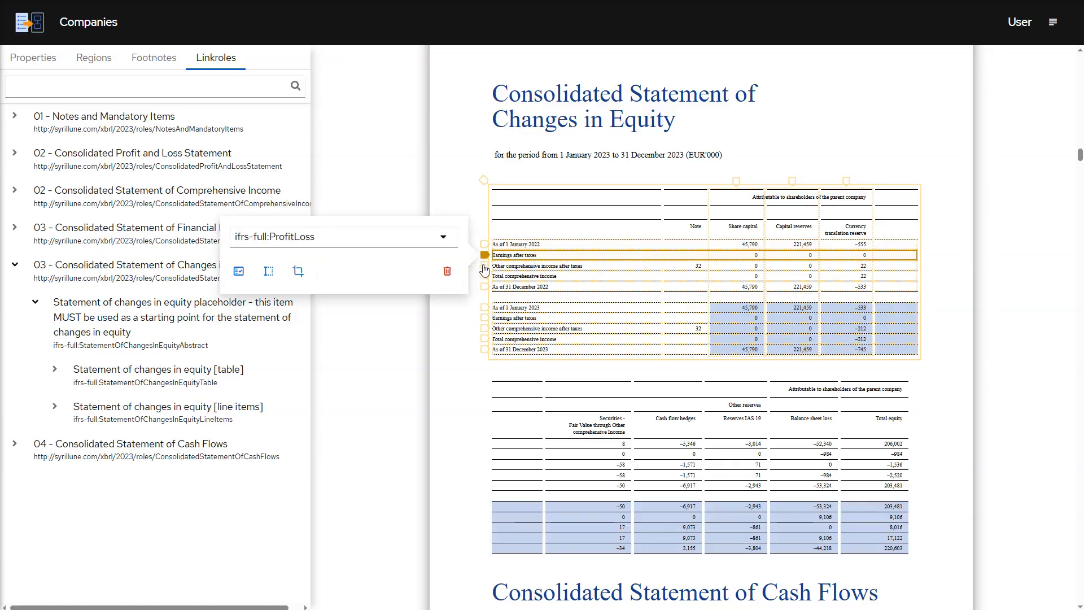
left_click(484, 265)
left_click(472, 247)
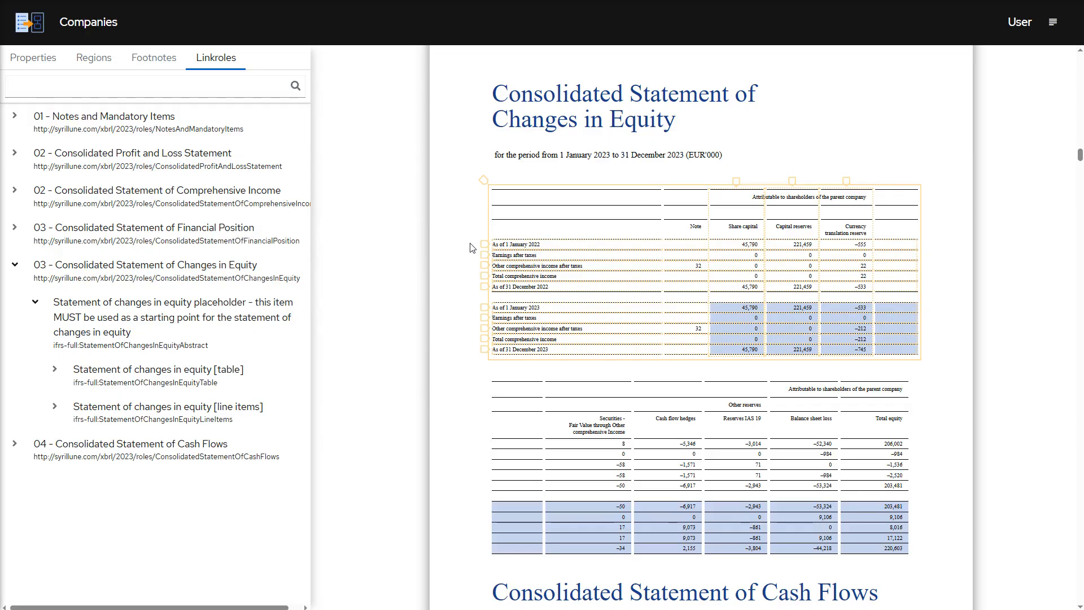
left_click(484, 245)
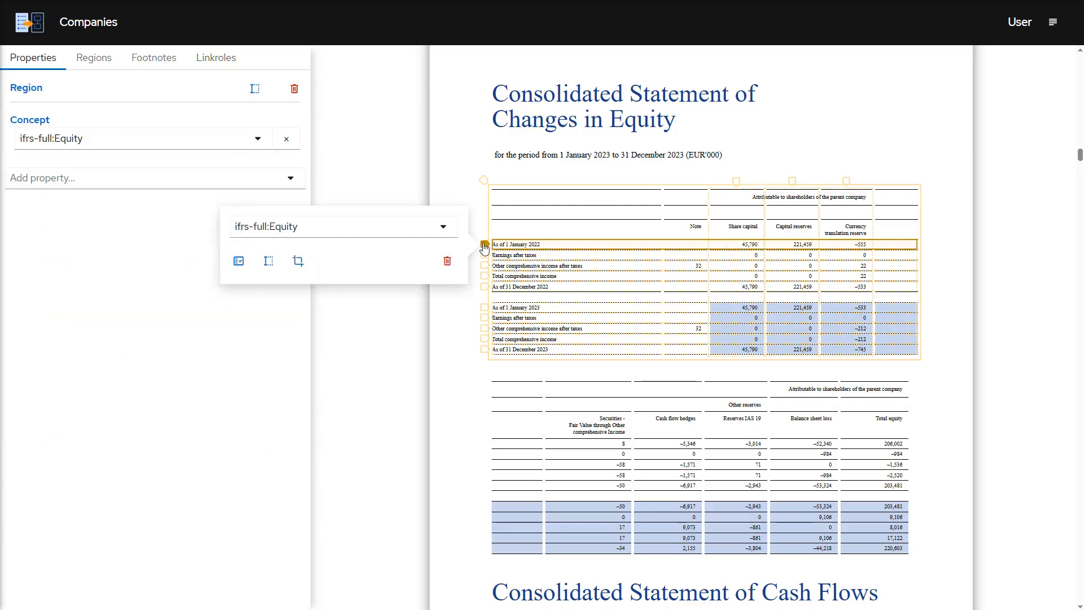
left_click(290, 178)
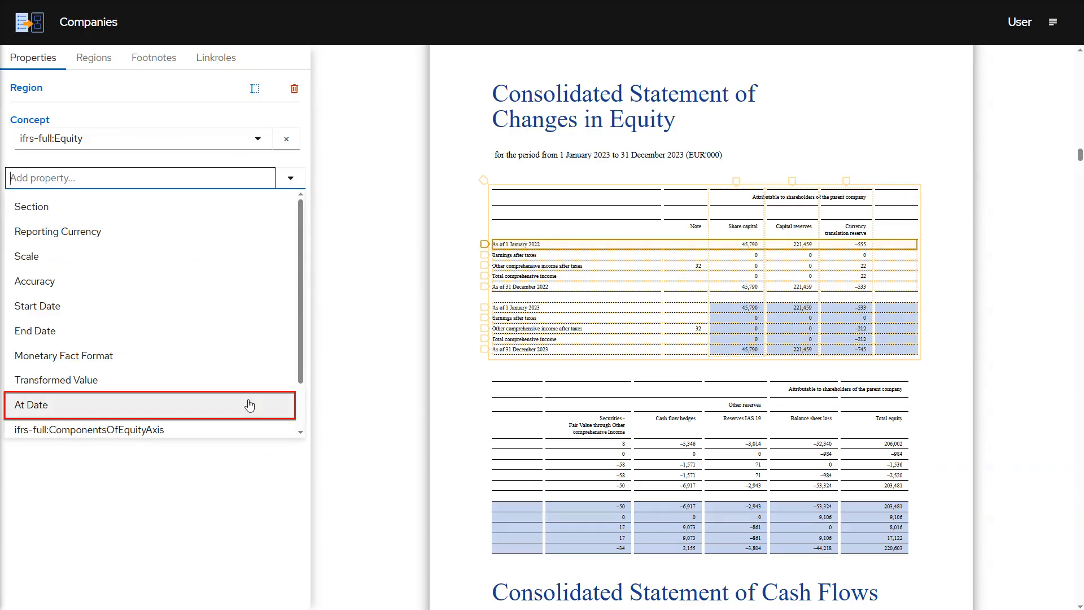
left_click(249, 404)
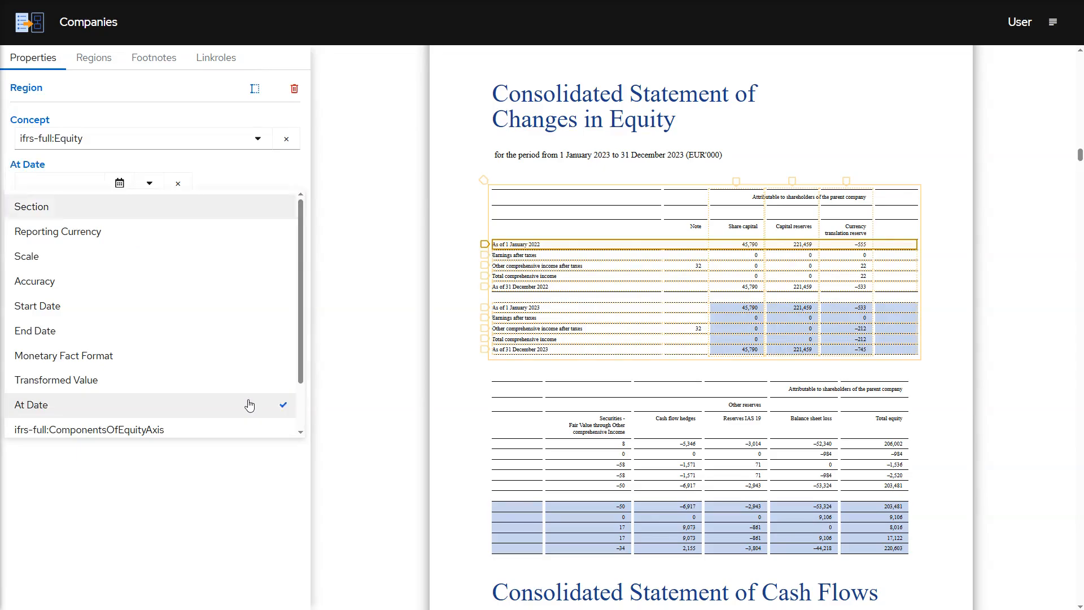
left_click(92, 183)
type("2022-01-01")
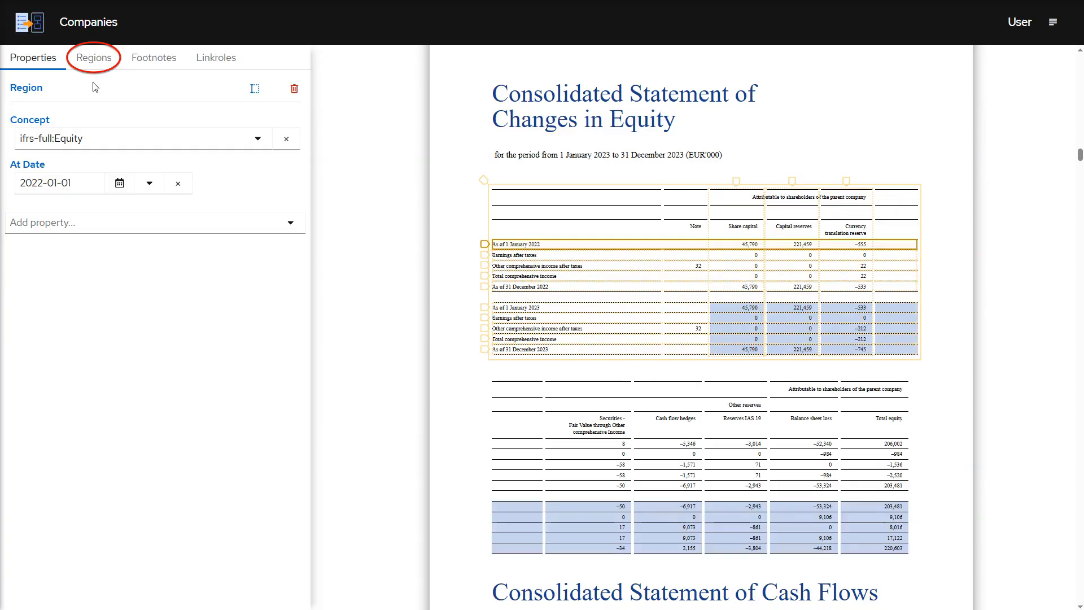
Add a region without a concept around the 2022 values from Earnings after taxes through Total comprehensive income.
left_click(95, 66)
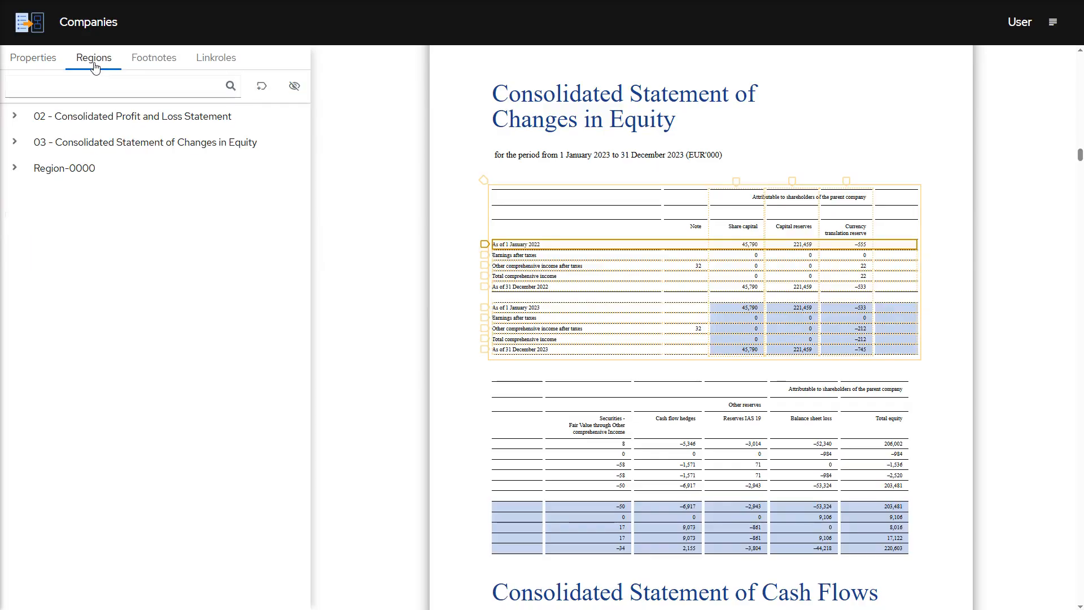
left_click(262, 89)
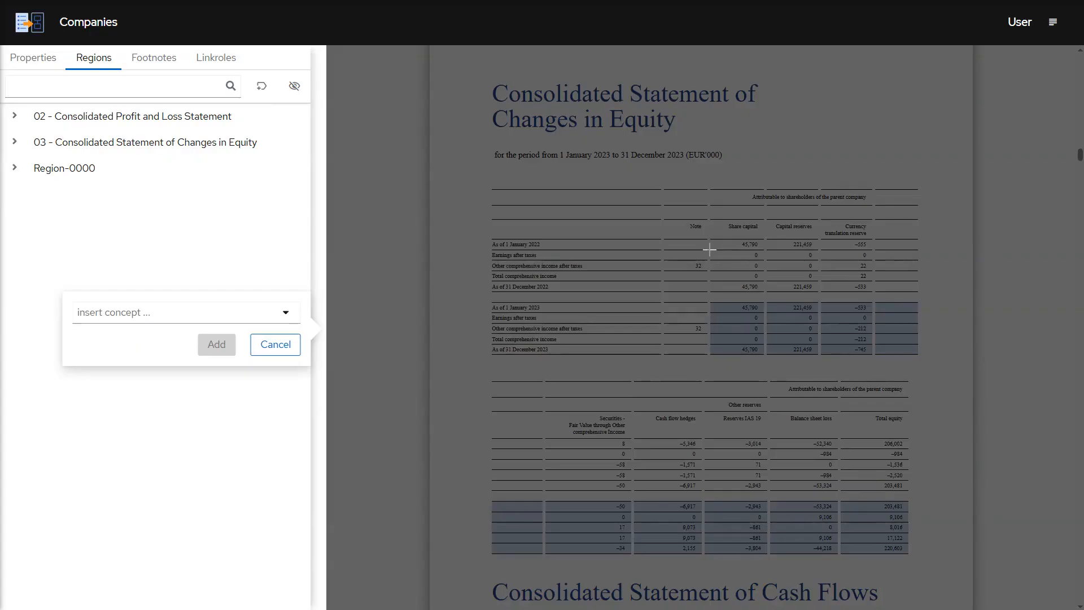
left_click_drag(710, 248, 871, 280)
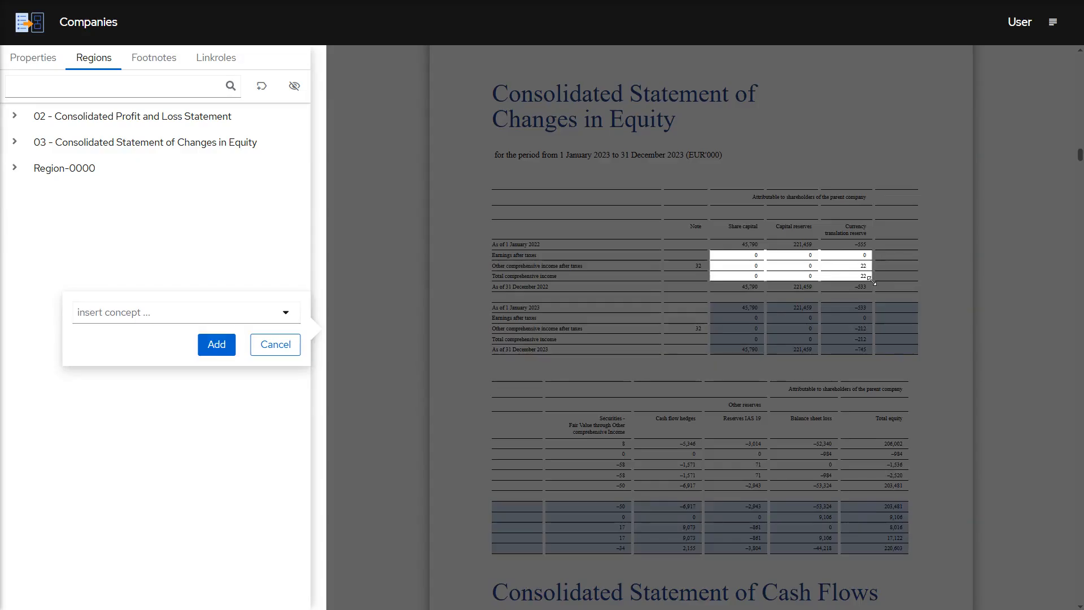
left_click(216, 344)
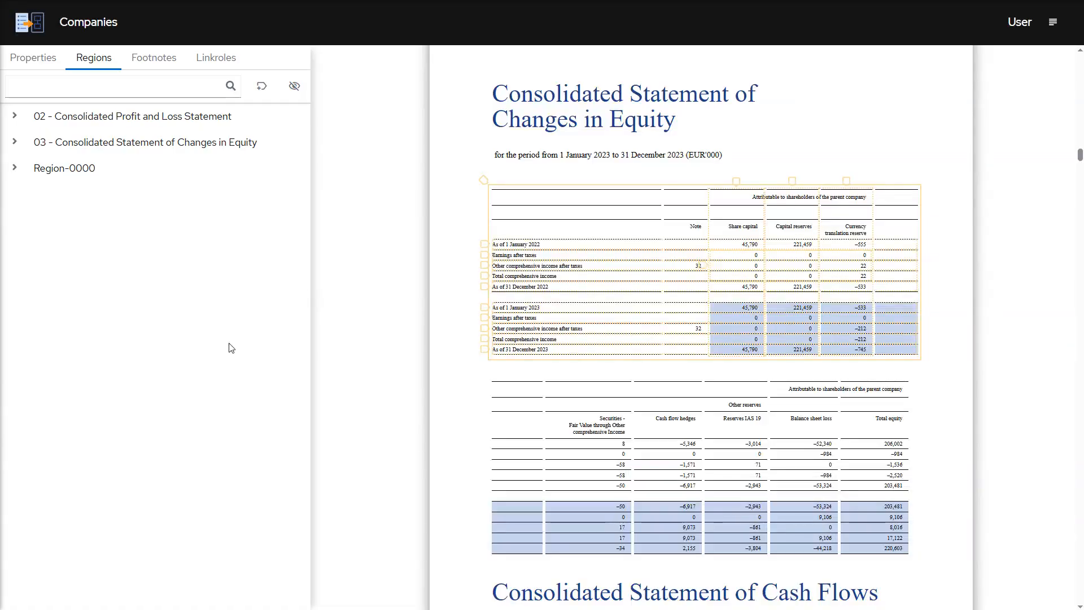
Give the region around the 2022 earnings and comprehensive income values a Start Date of 2022-01-01 and an End Date of 2022-12-31.
left_click(702, 267)
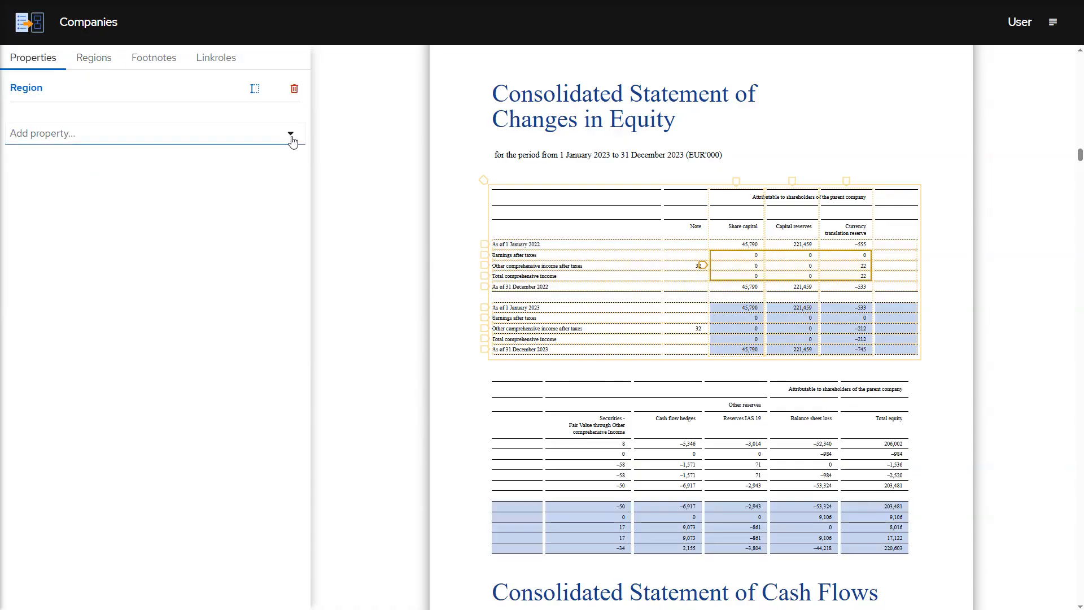
left_click(291, 134)
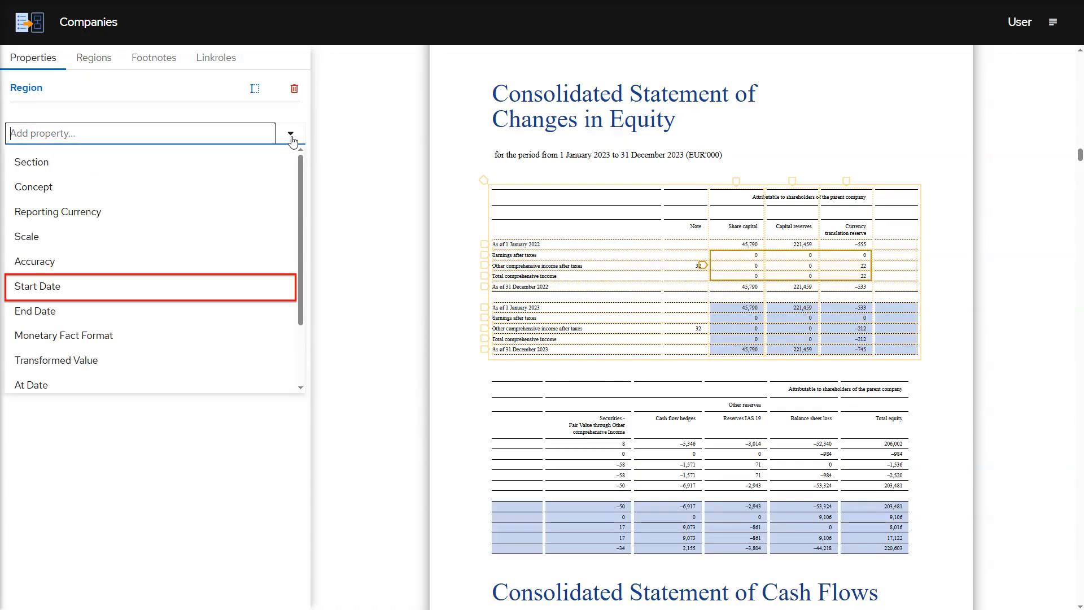
left_click(234, 286)
left_click(96, 139)
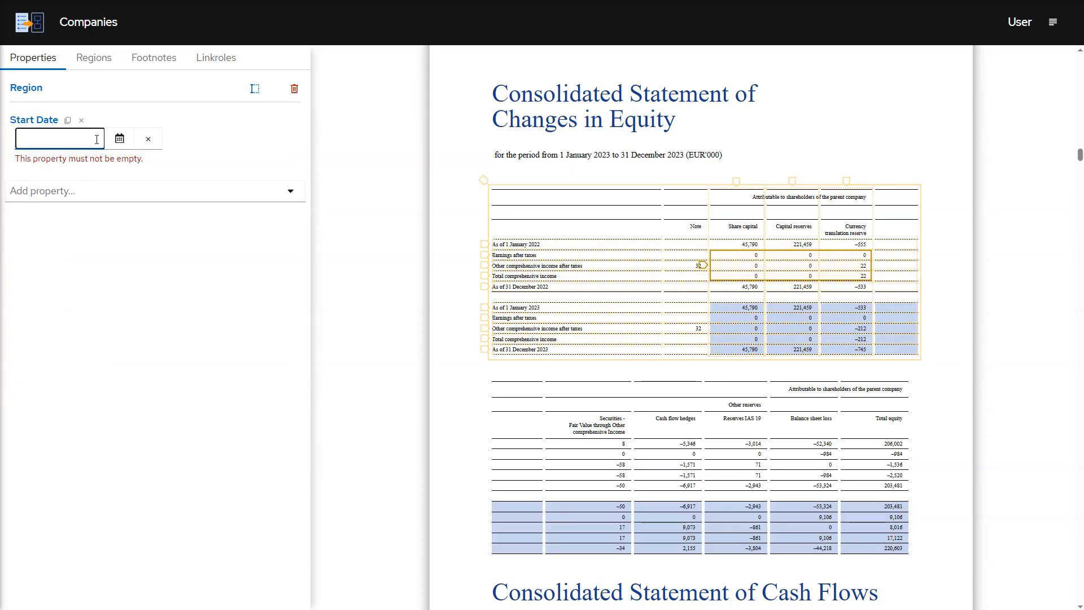
type("2022-01-01")
left_click(290, 179)
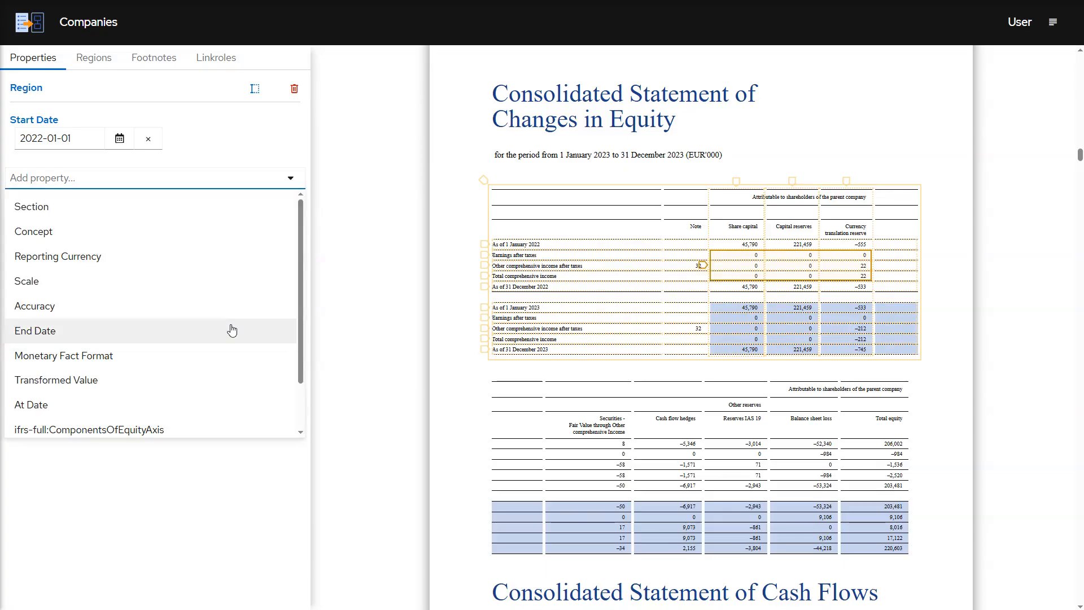
left_click(232, 330)
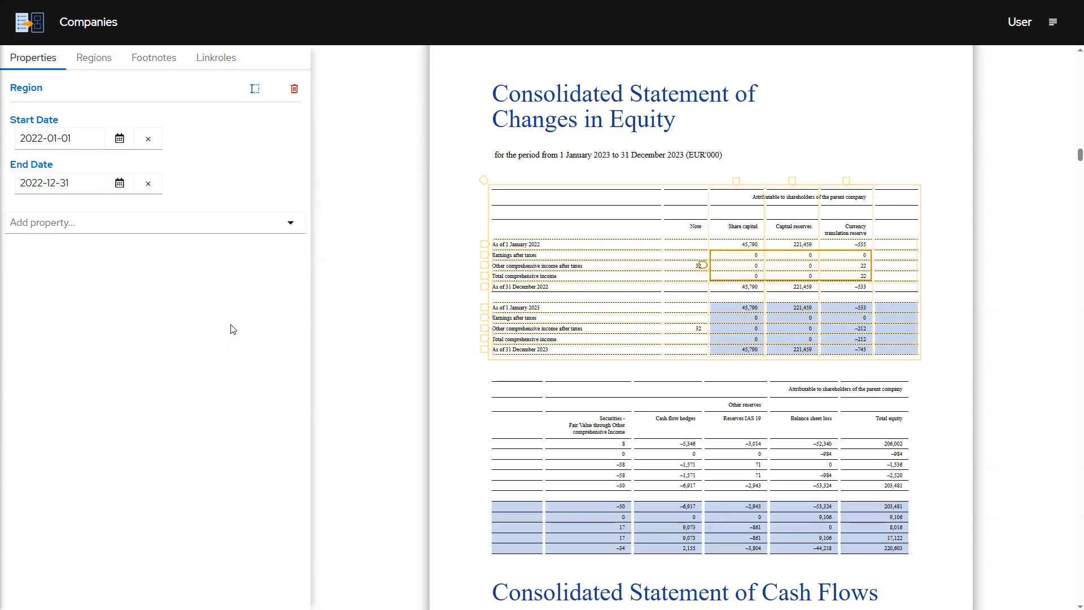
left_click(702, 266)
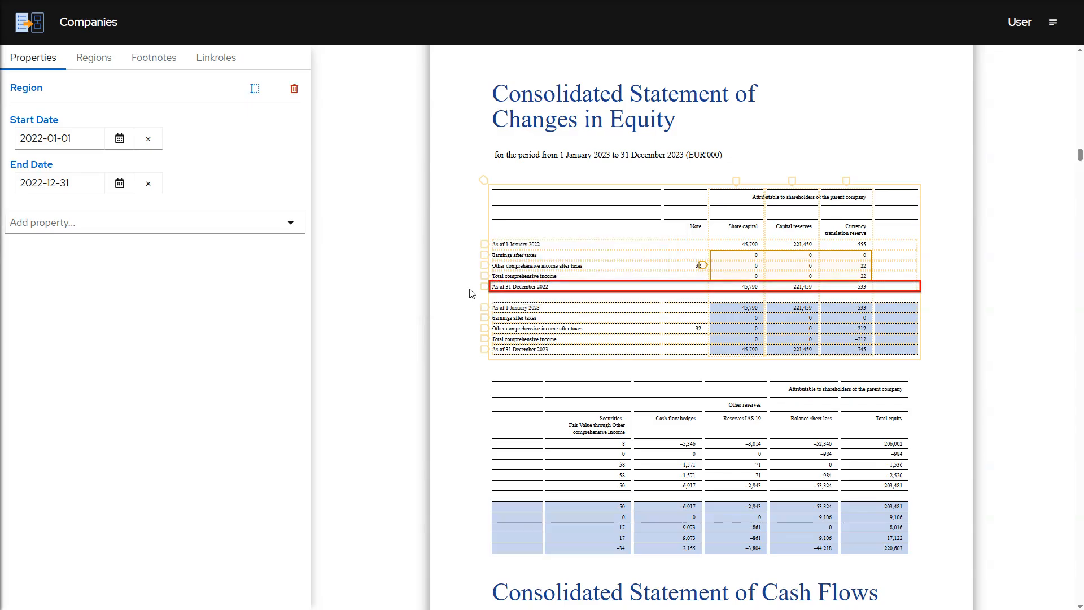
Add an At Date of 2022-12-31 to the As of 31 December 2022 row region.
left_click(484, 287)
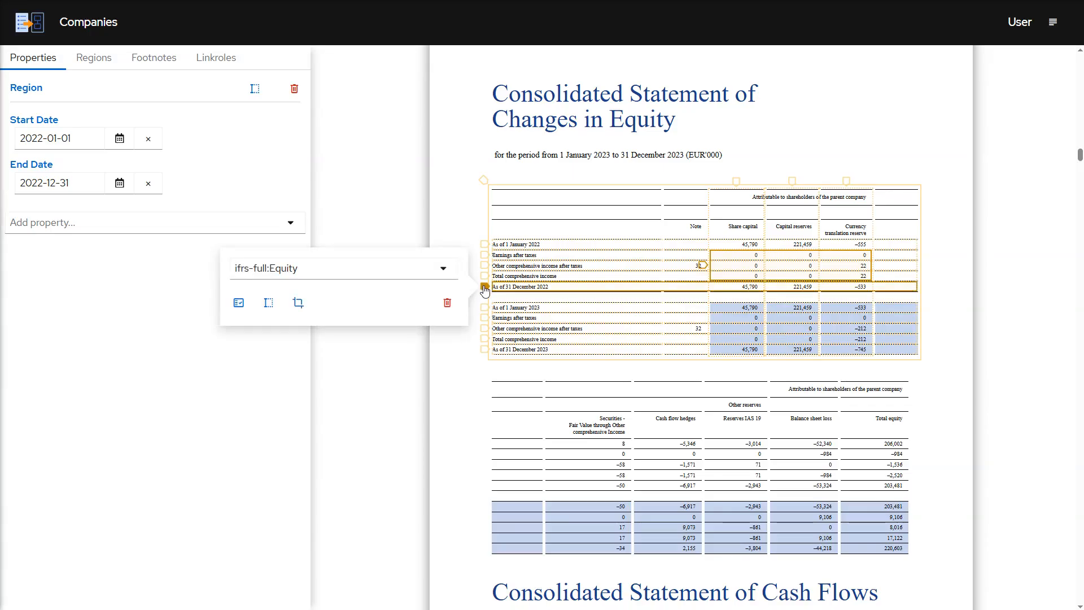
left_click(290, 181)
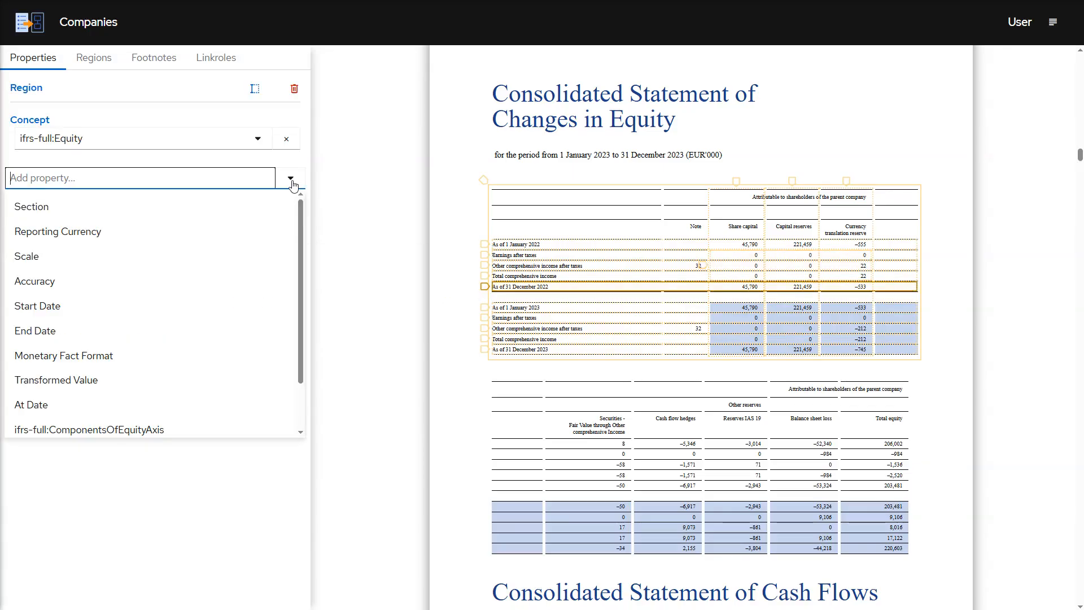
left_click(246, 406)
left_click(93, 181)
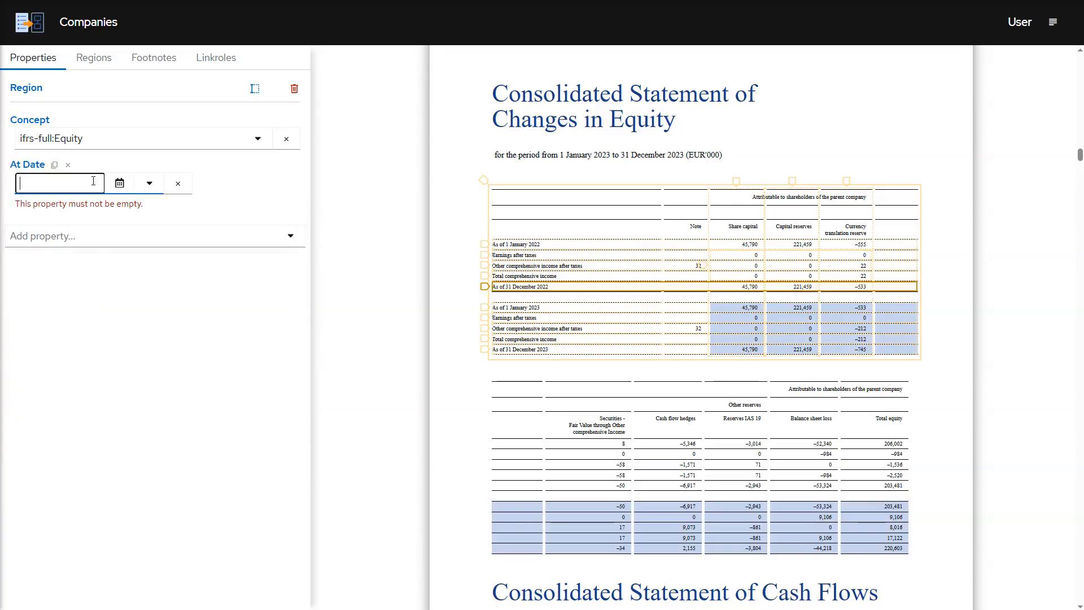
type("2022-12-31")
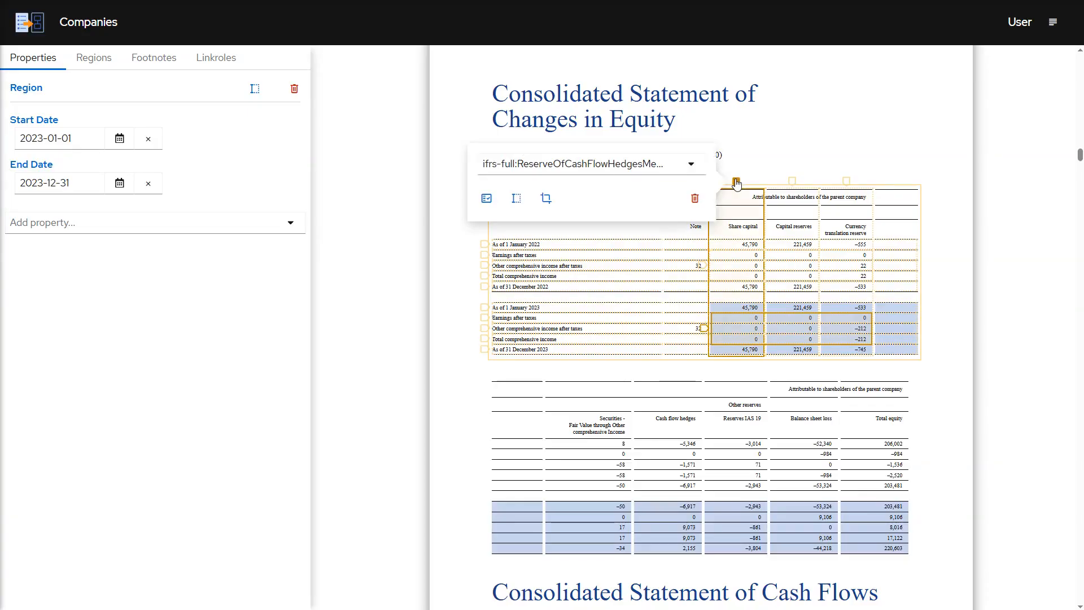
Examine the concepts assigned to the Share capital, Capital reserves and Currency translation reserve column regions.
left_click(736, 182)
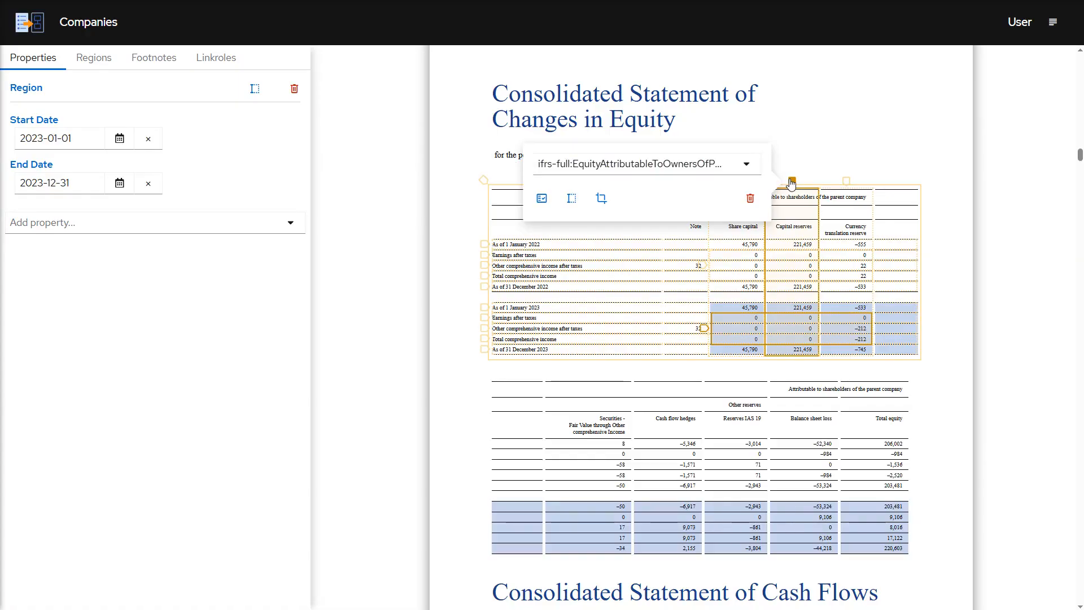
left_click(845, 181)
left_click(855, 165)
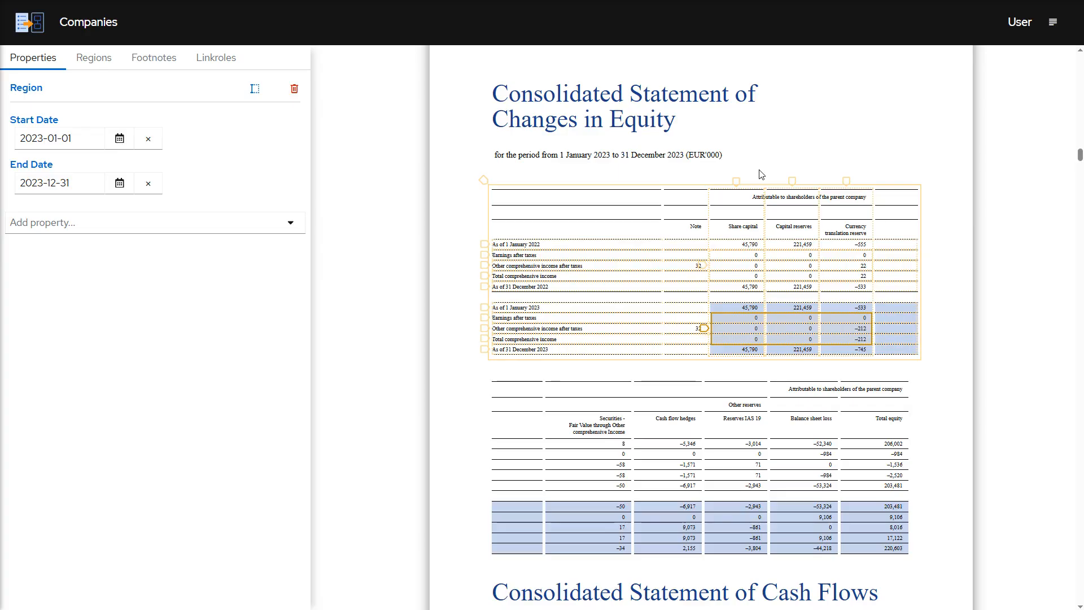
left_click(736, 181)
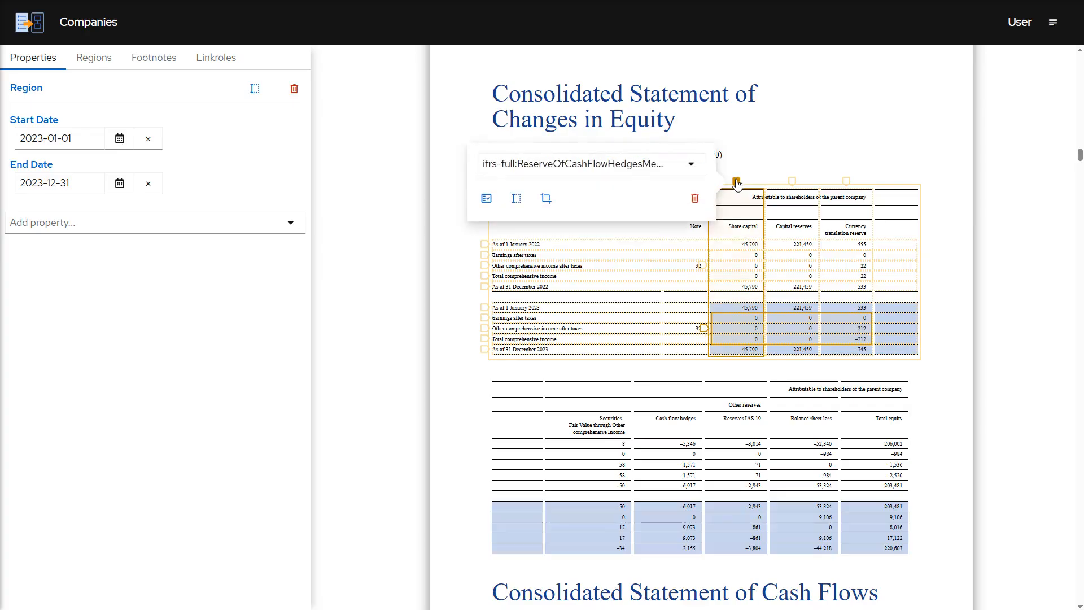
Assign ifrs-full:IssuedCapitalMember to the Share capital column region and remove the ifrs-full:ComponentsOfEquityAxis property from the Total equity column region.
left_click(689, 169)
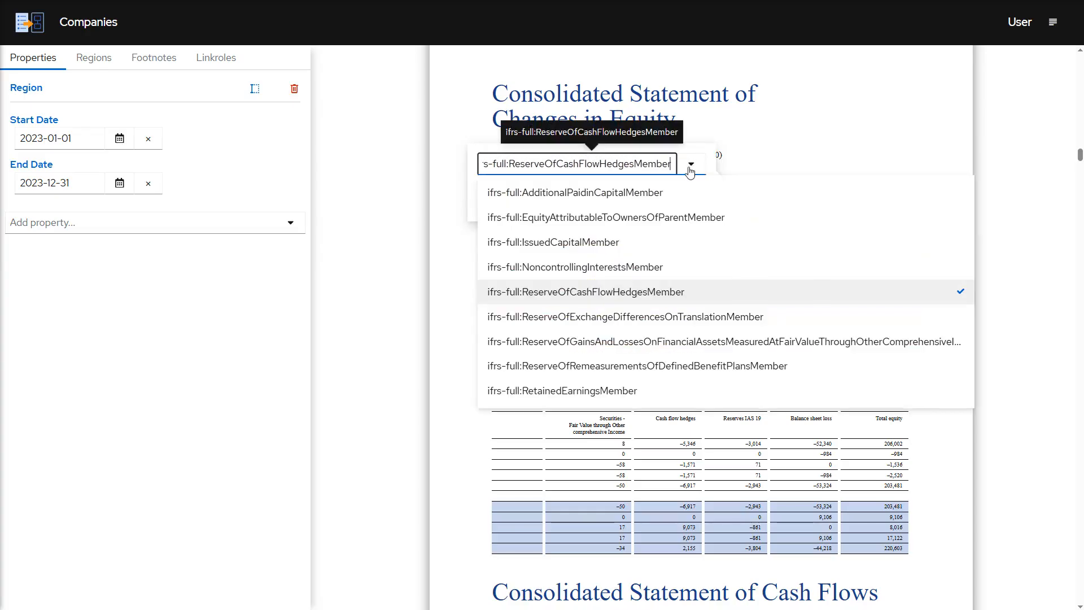
left_click(676, 242)
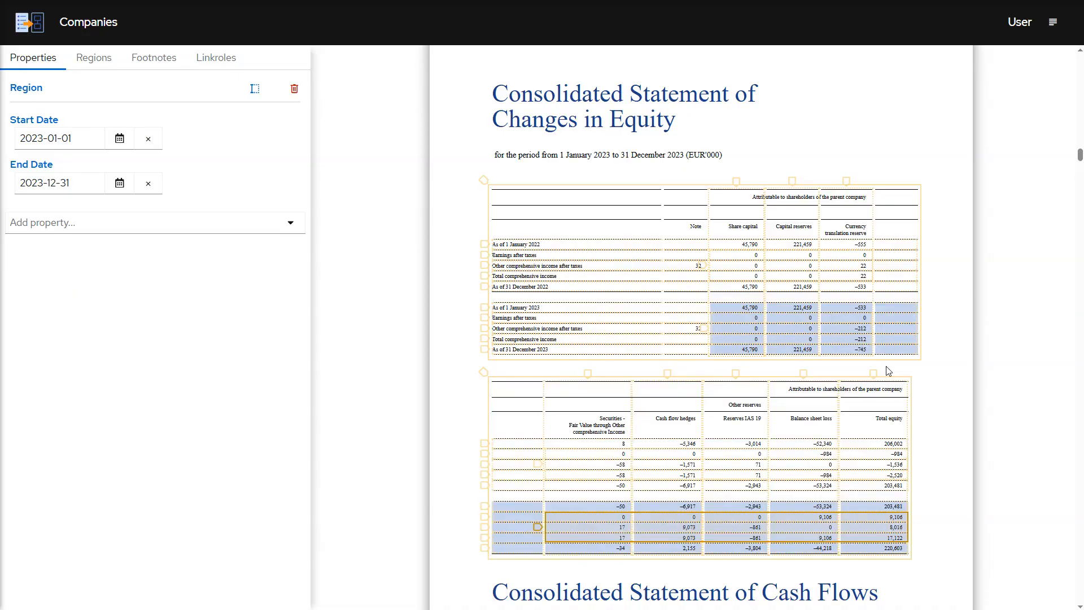
left_click(874, 373)
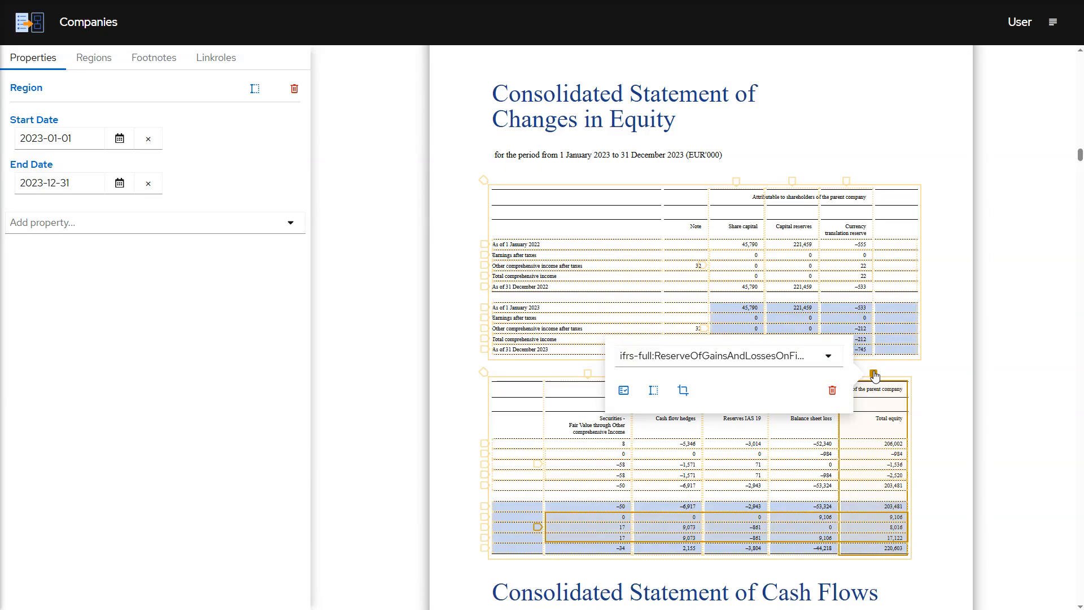
left_click(873, 374)
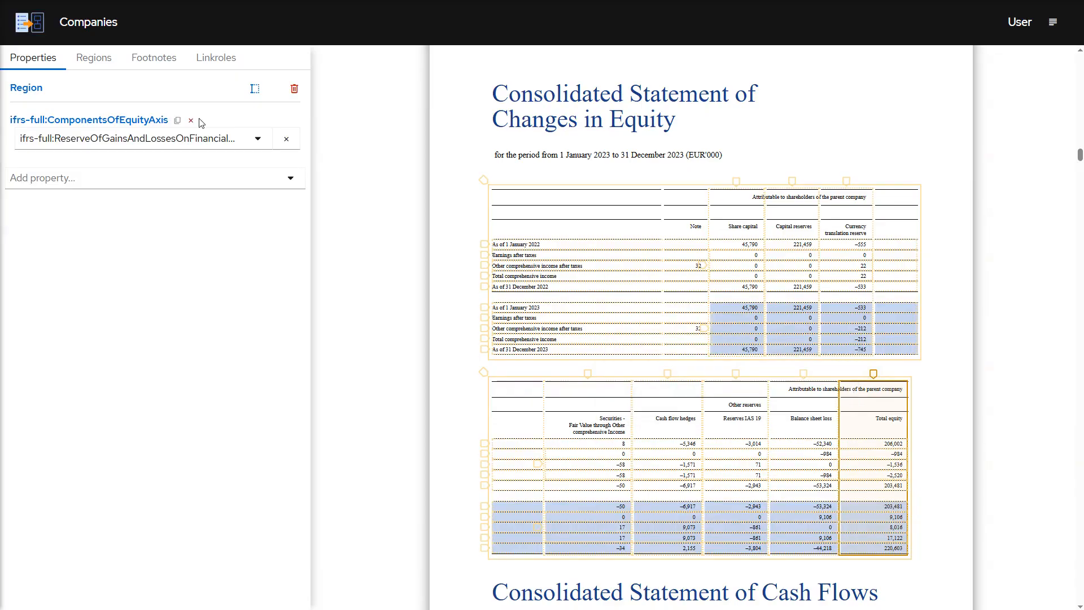
left_click(190, 121)
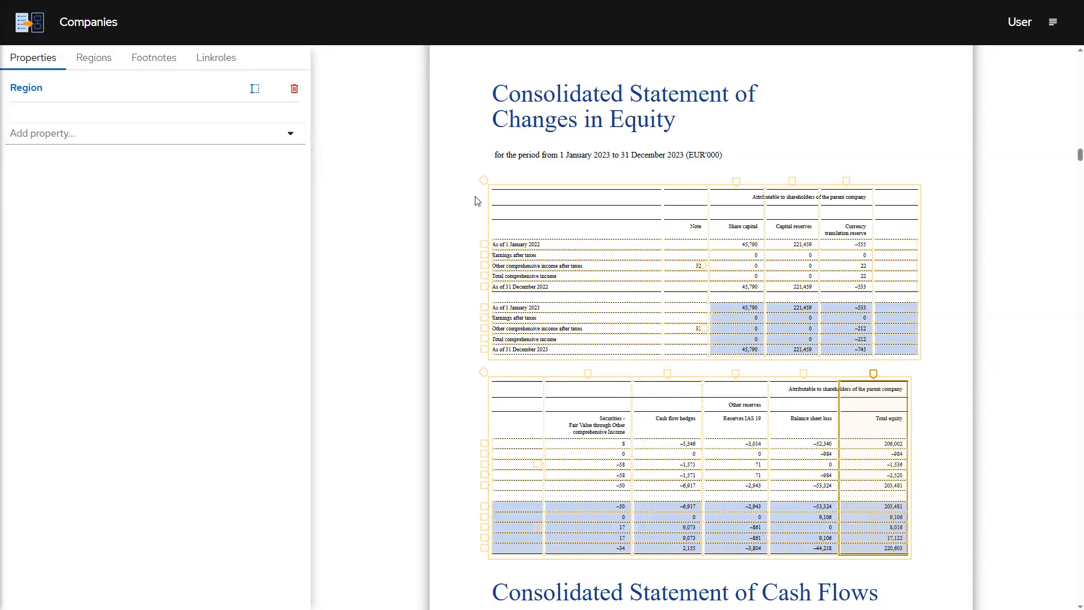
Add facts to both table regions of the Consolidated Statement of Changes in Equity and select a 2022 cash flow hedges fact.
mouse_move(483, 184)
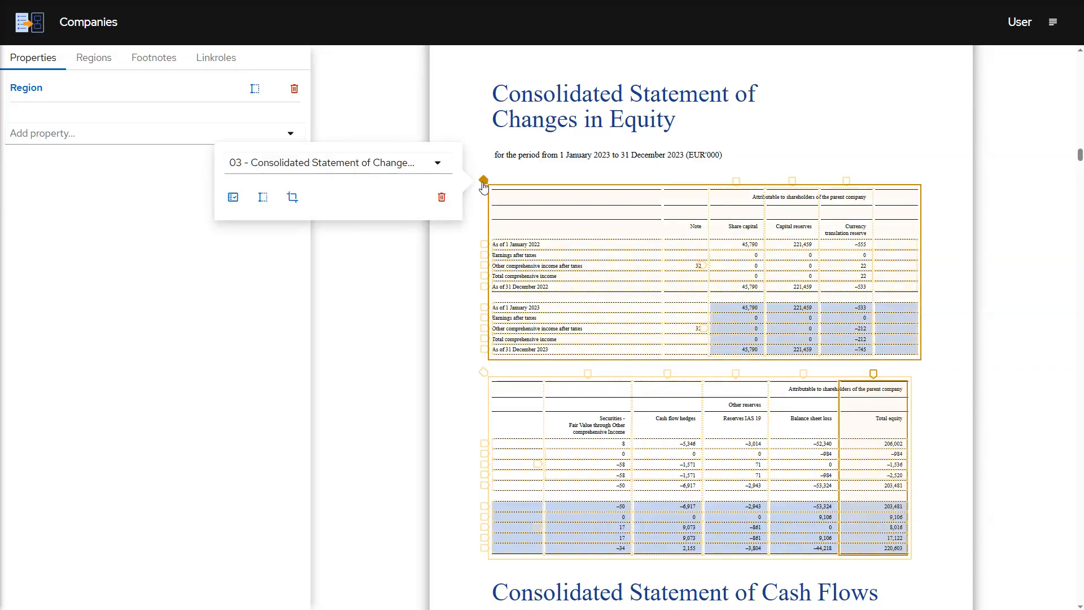
left_click(233, 198)
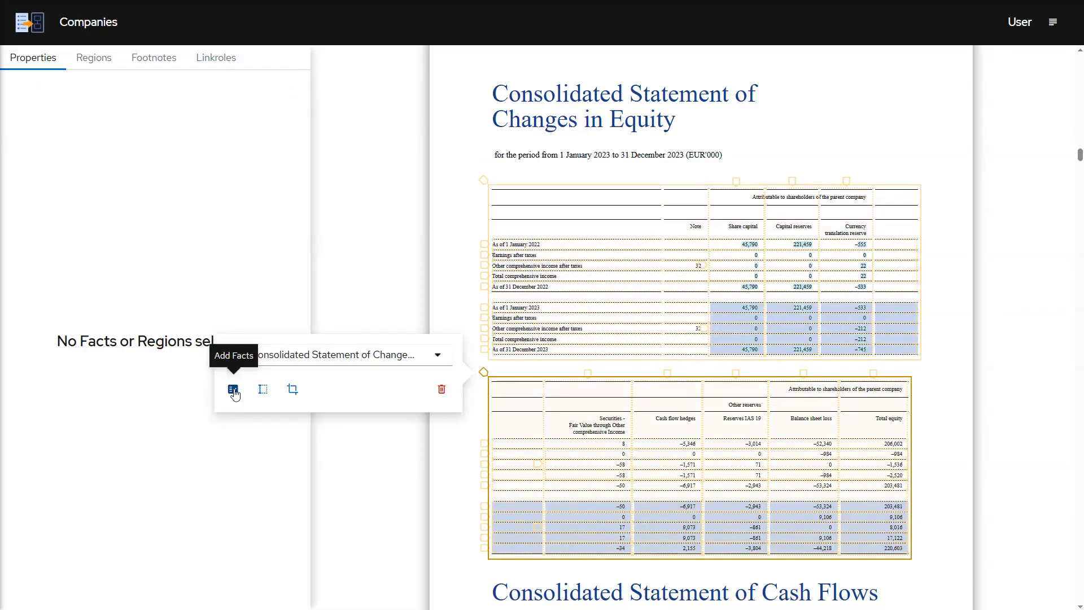
left_click(233, 389)
left_click(233, 391)
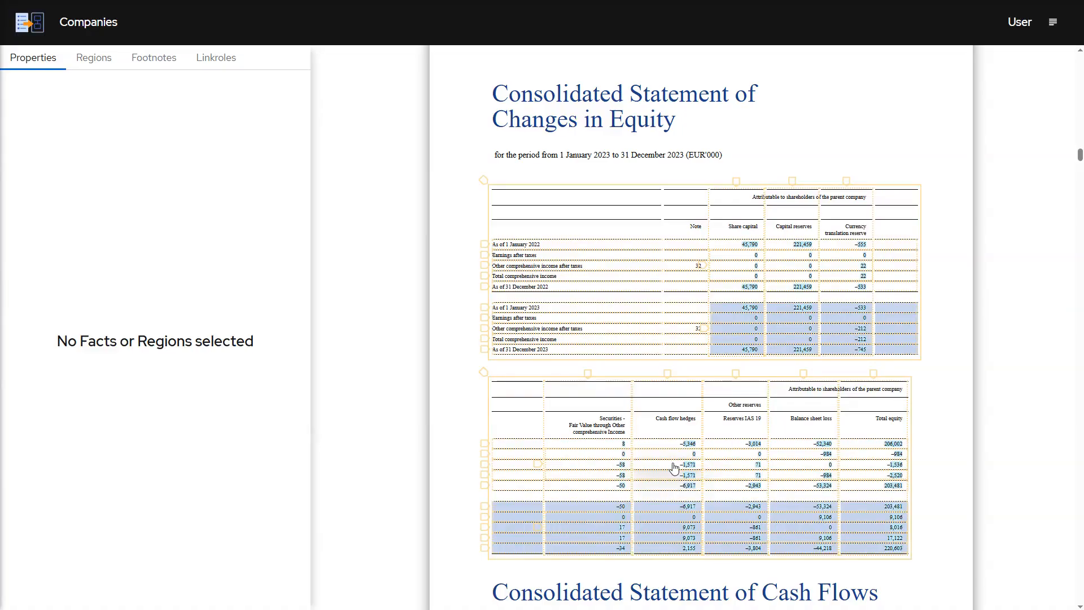
left_click(687, 466)
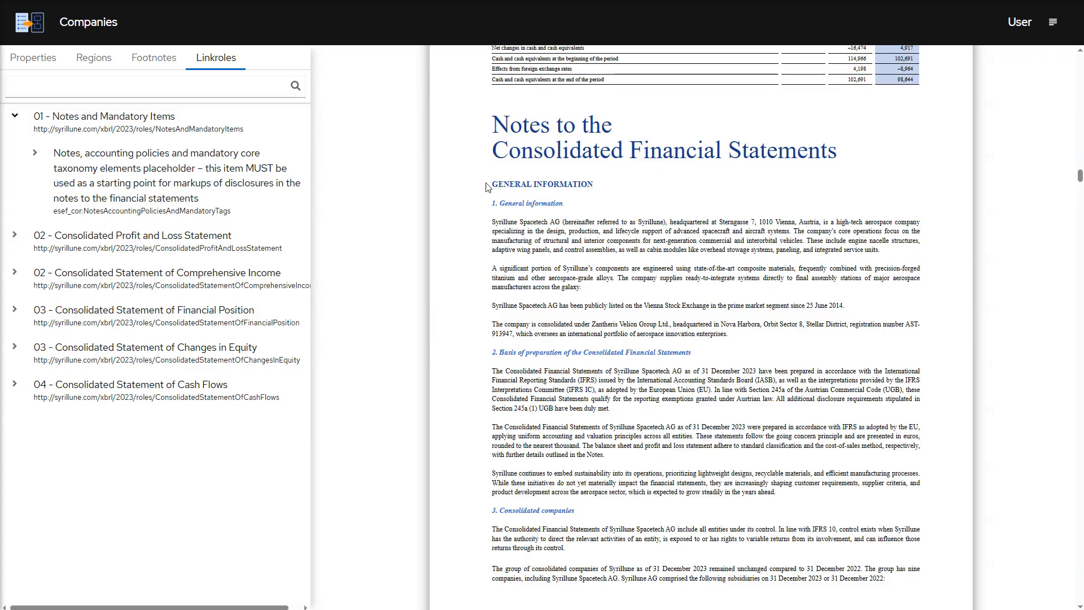
Add a region without a concept around the notes from General Information through the end of section 2, Basis of preparation.
left_click_drag(488, 186, 782, 496)
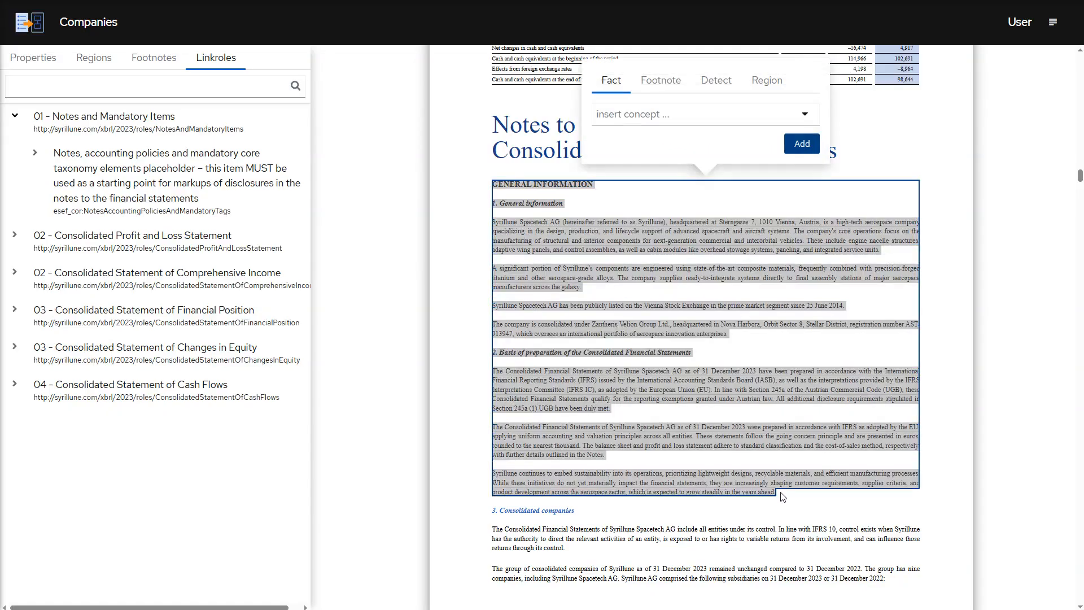
left_click(765, 82)
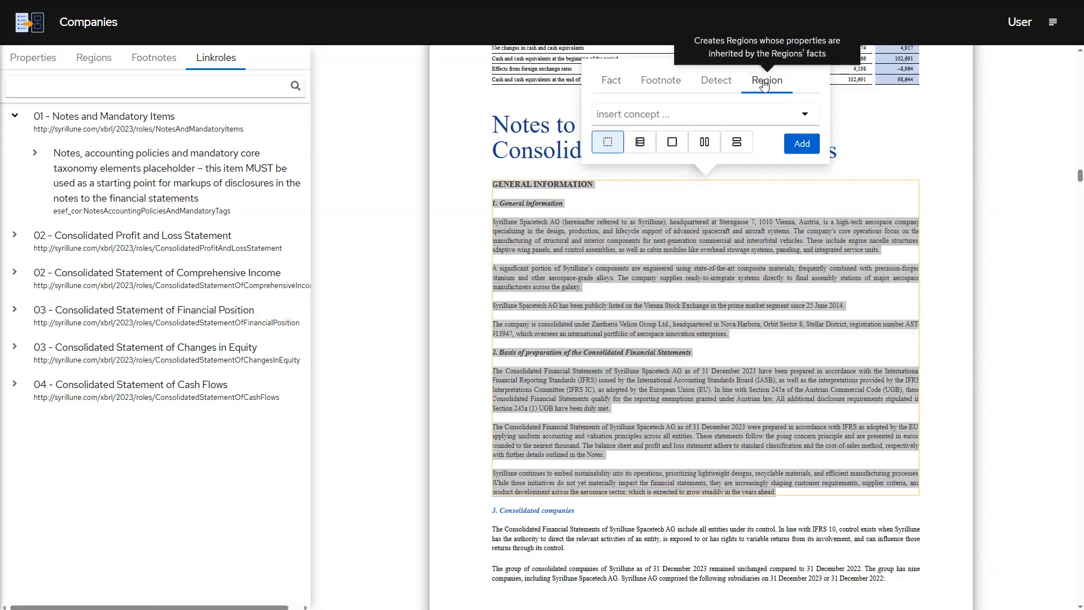
left_click(792, 146)
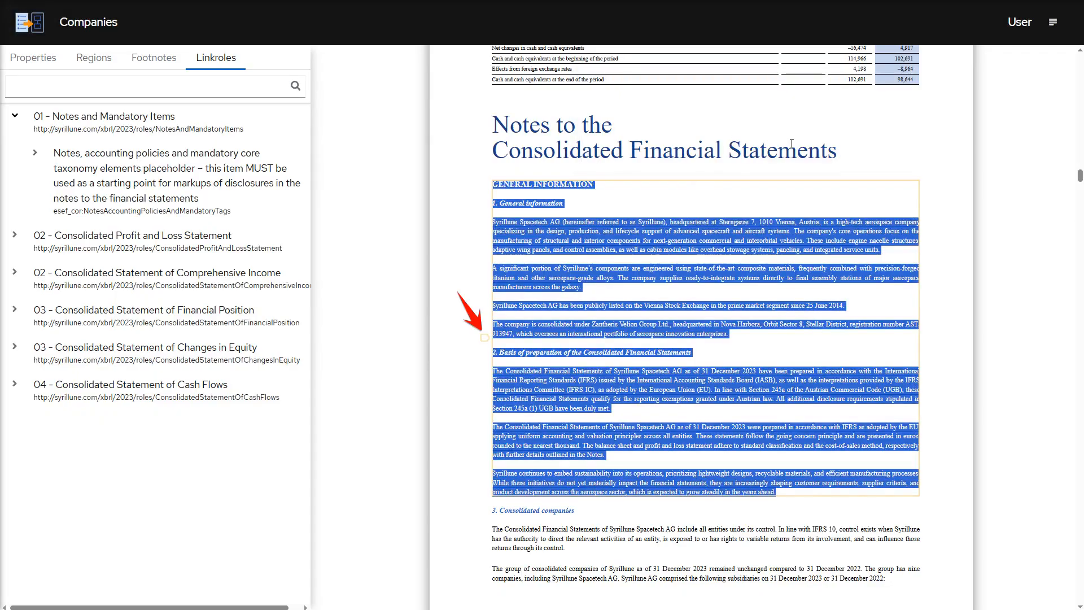
left_click(479, 356)
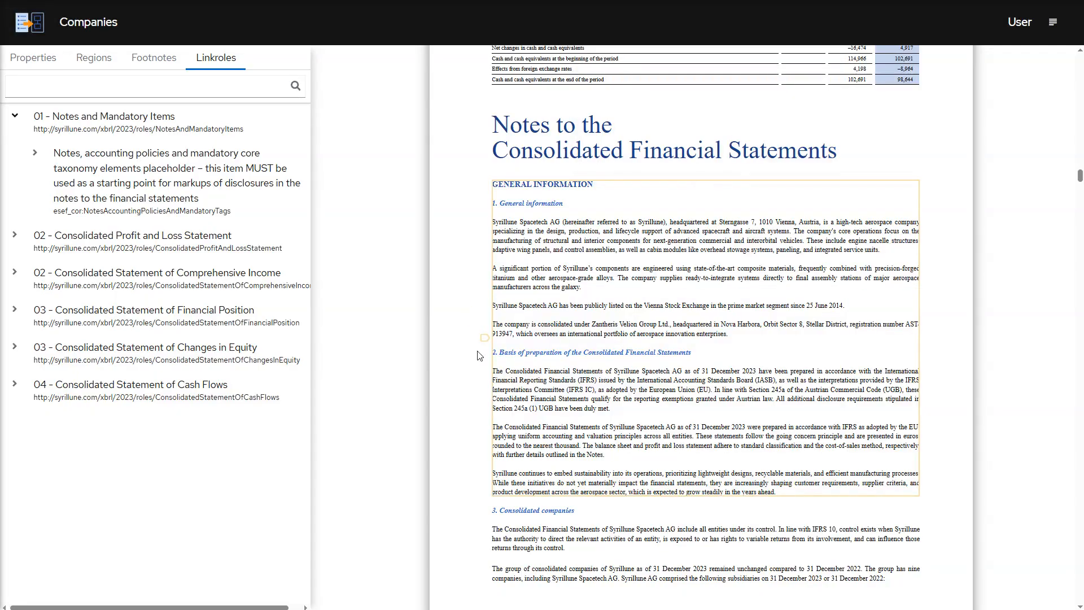
Add a Section property to the General Information notes region and set it to 01 - Notes and Mandatory Items.
left_click(485, 339)
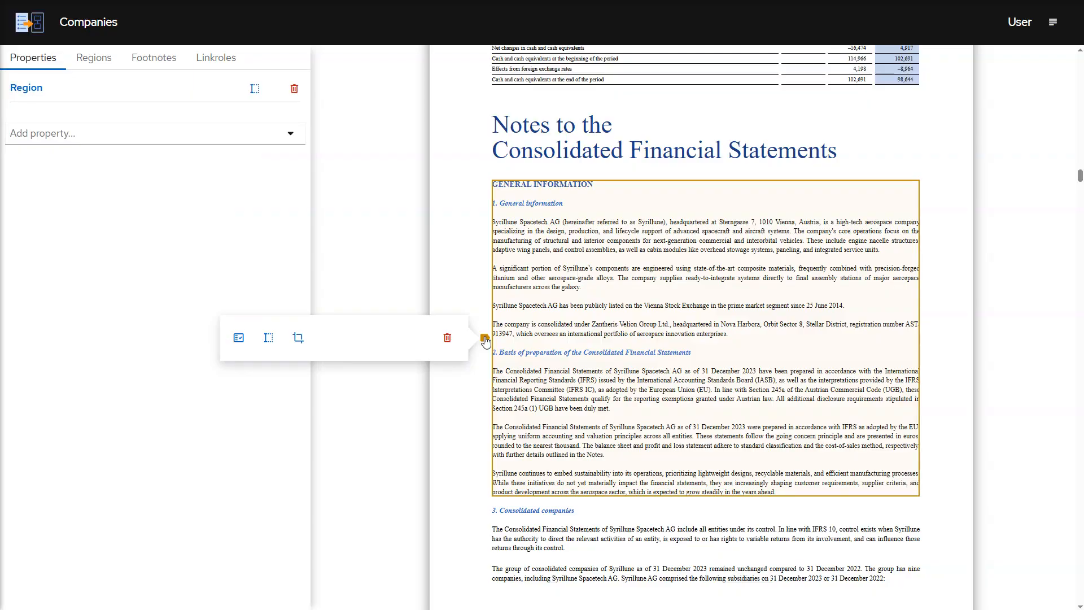
left_click(290, 135)
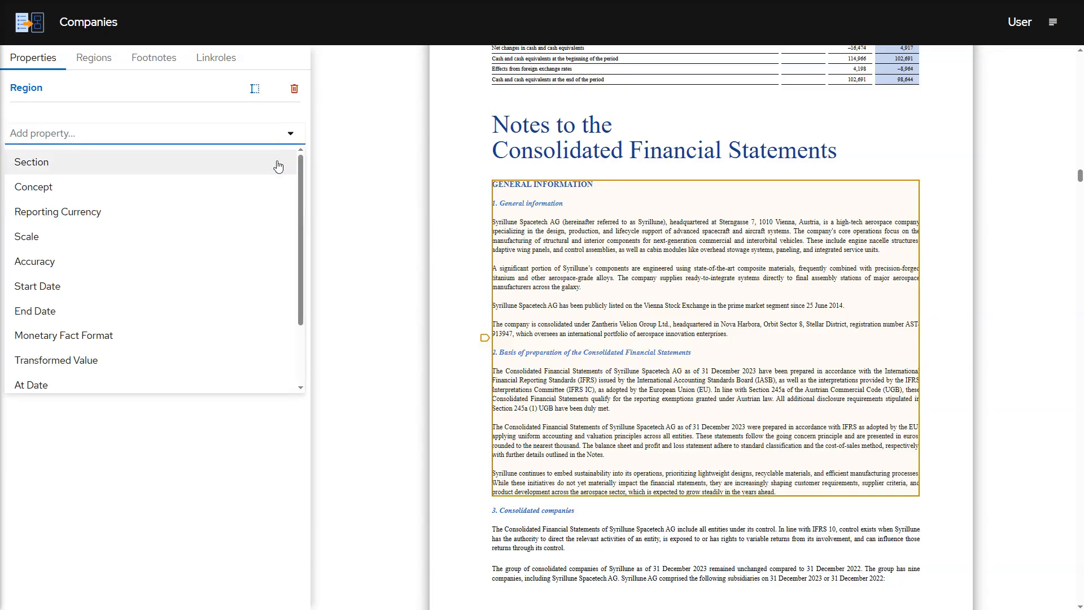
left_click(279, 163)
left_click(257, 139)
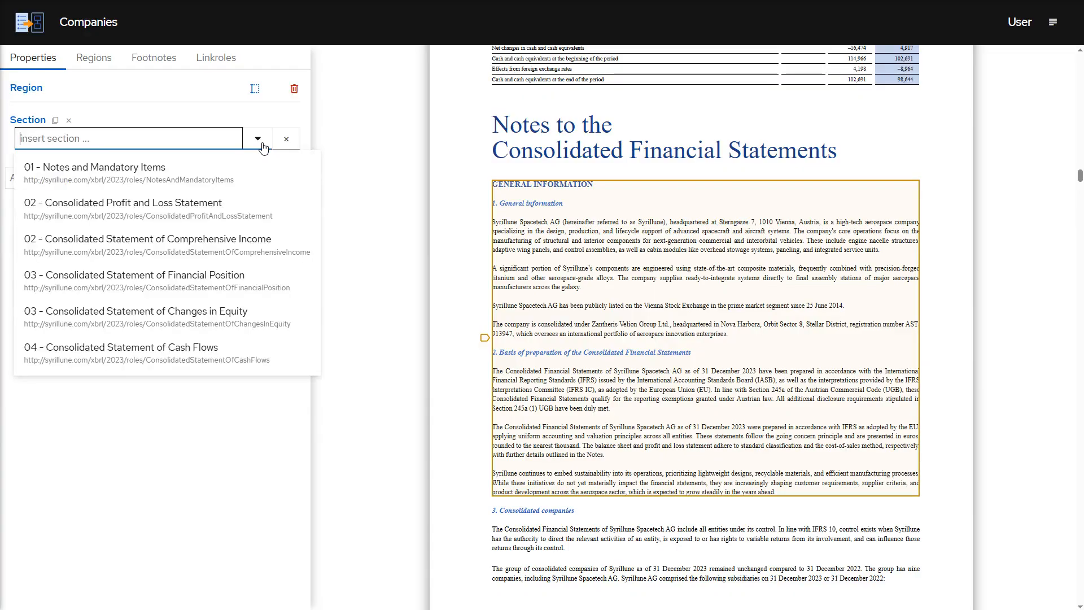
left_click(257, 171)
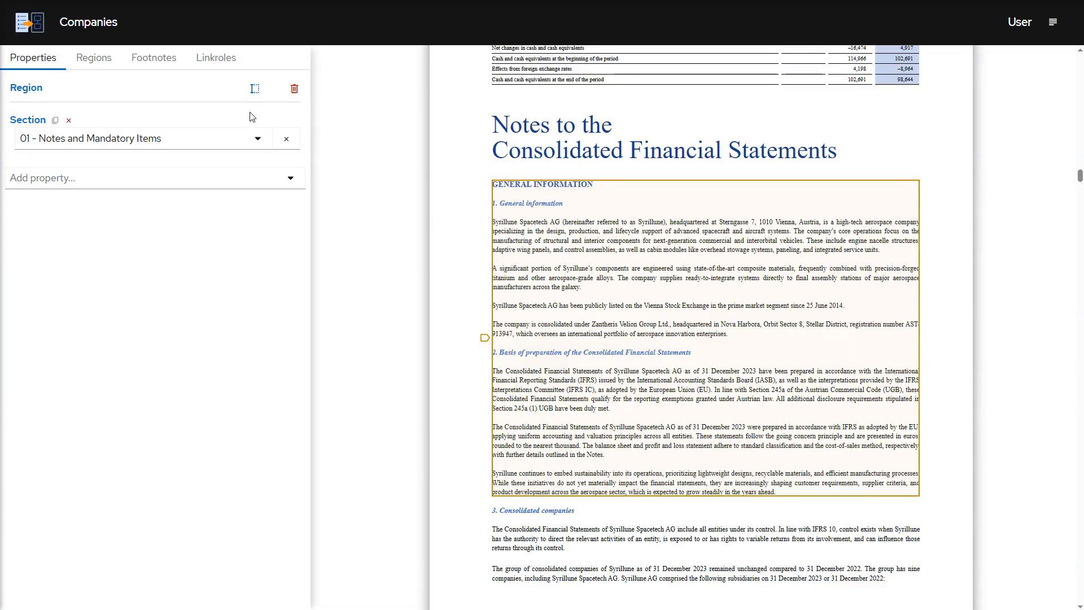
Tag the notes region's whole text as a fact with ifrs-full:DisclosureOfGeneralInformationAboutFinancialStatementsExplanatory.
left_click(255, 90)
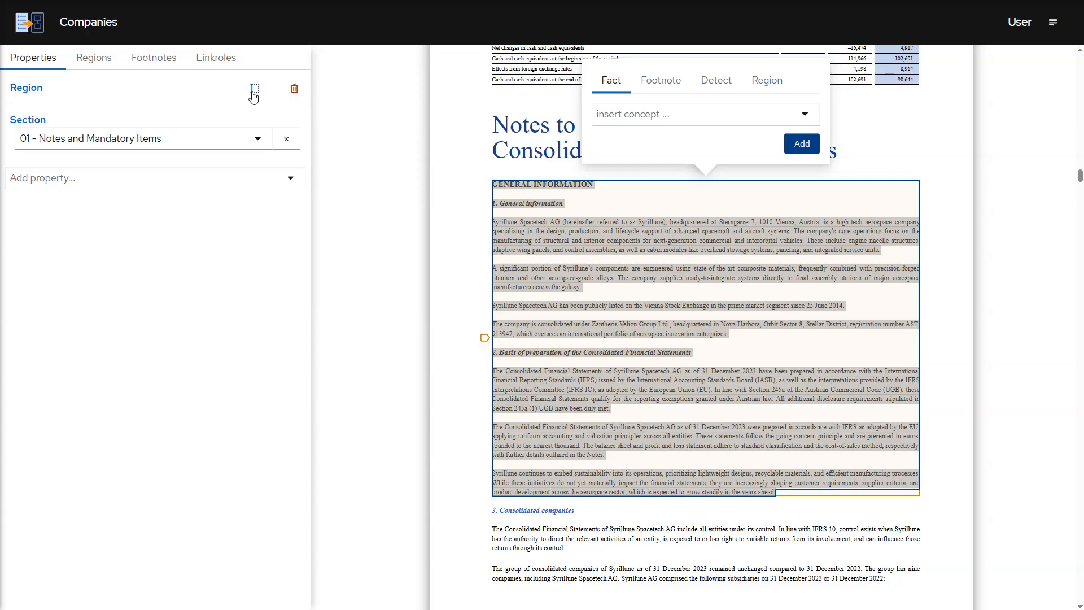
left_click(485, 338)
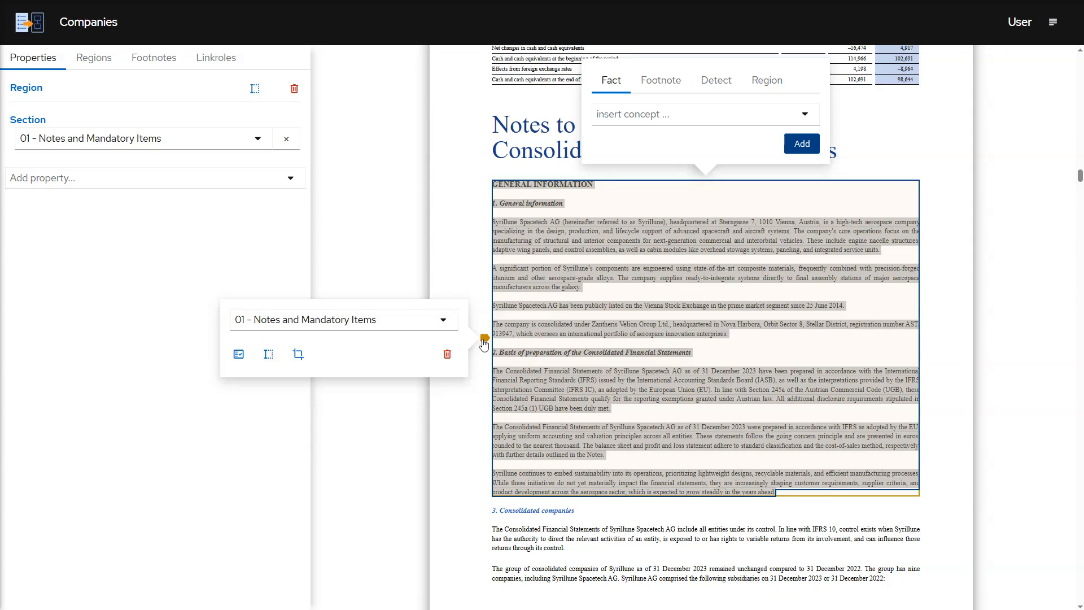
left_click(714, 115)
type("general information about financial statements")
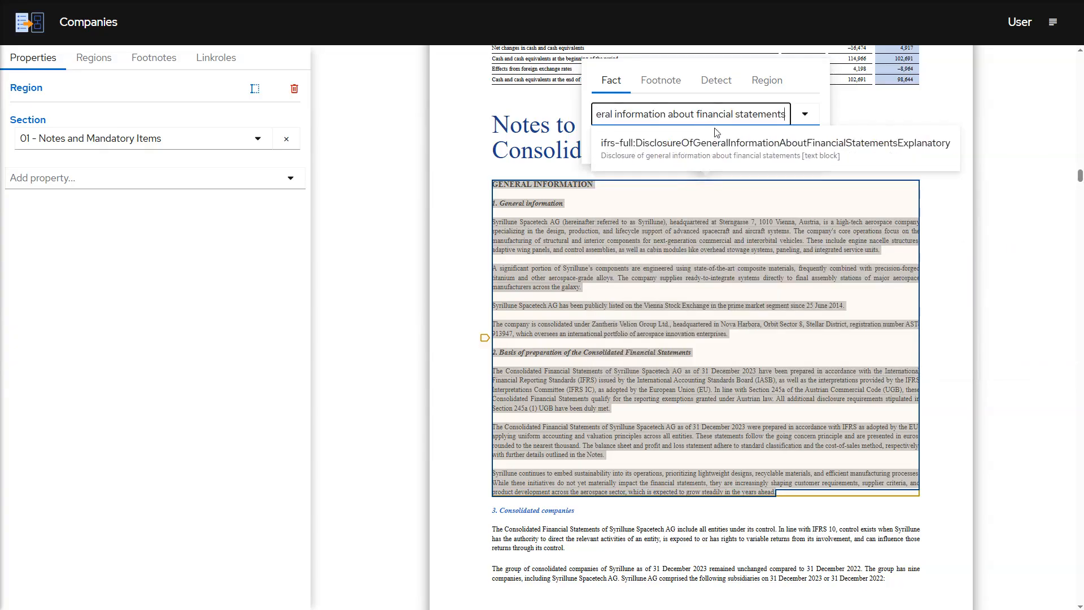
left_click(714, 145)
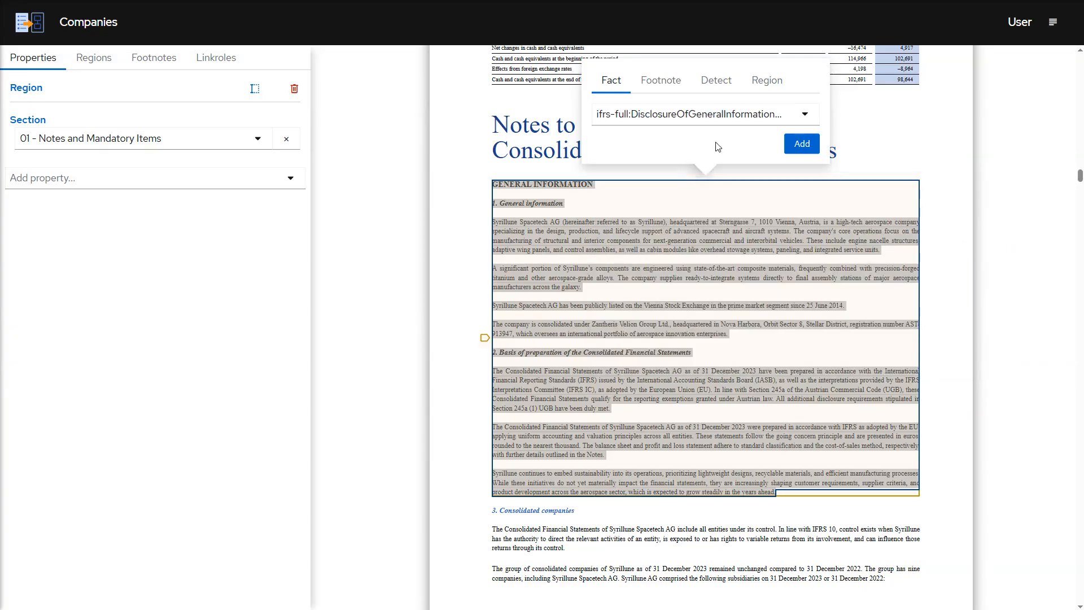
left_click(791, 144)
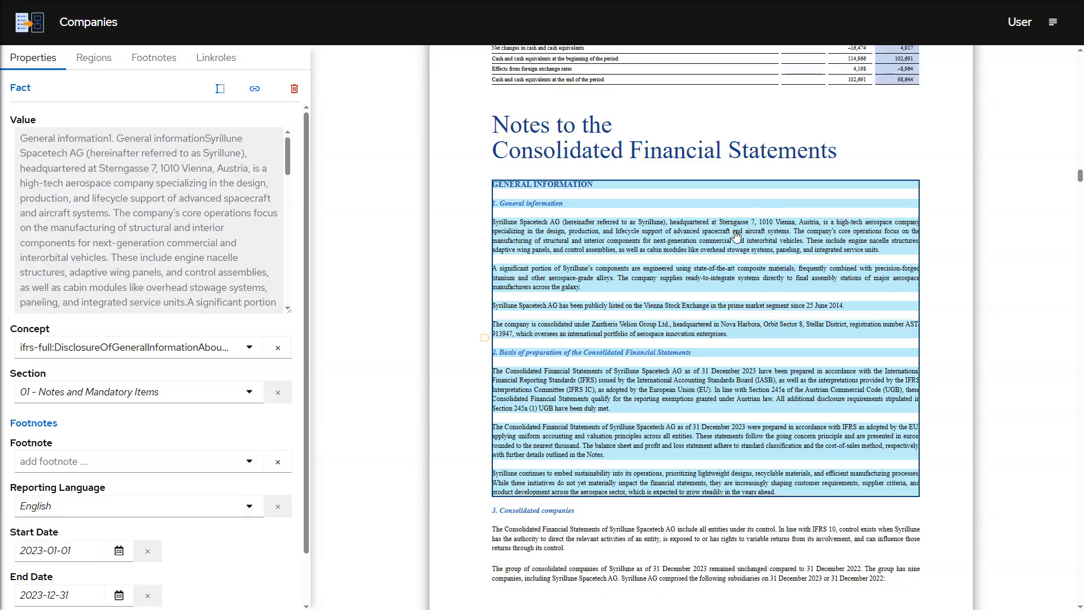
Tag the headquarters address in the first General information paragraph as a fact with the concept ifrs-full:AddressOfRegisteredOfficeOfEntity.
left_click_drag(718, 221, 819, 227)
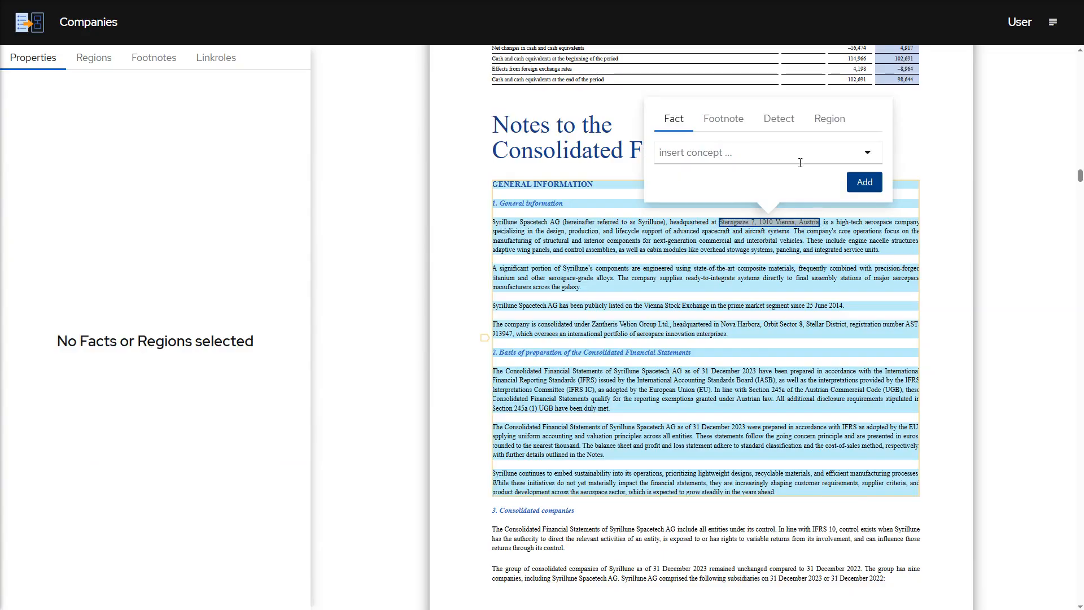
left_click(800, 153)
type("Address of entity's registered office")
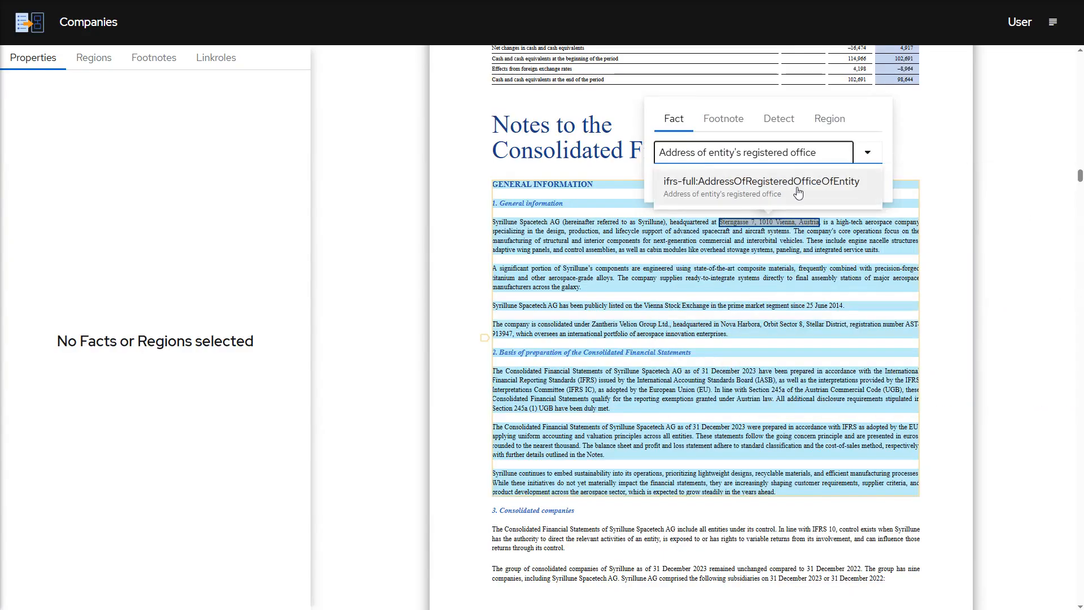
left_click(801, 175)
left_click(855, 183)
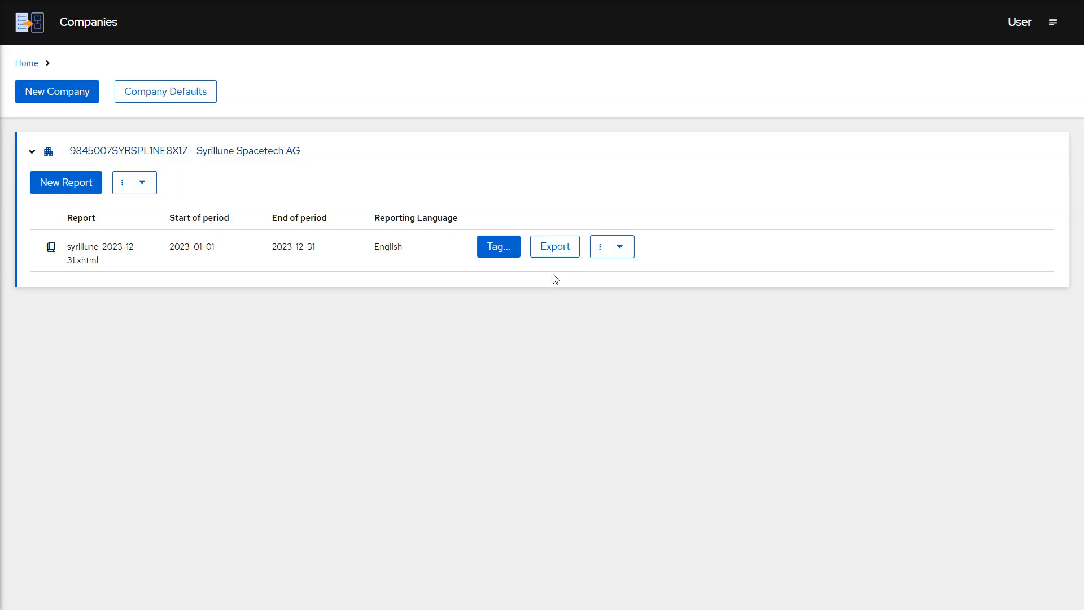
Export the syrillune-2023-12-31.xhtml report as an Inline XBRL report package and open the export messages.
left_click(552, 251)
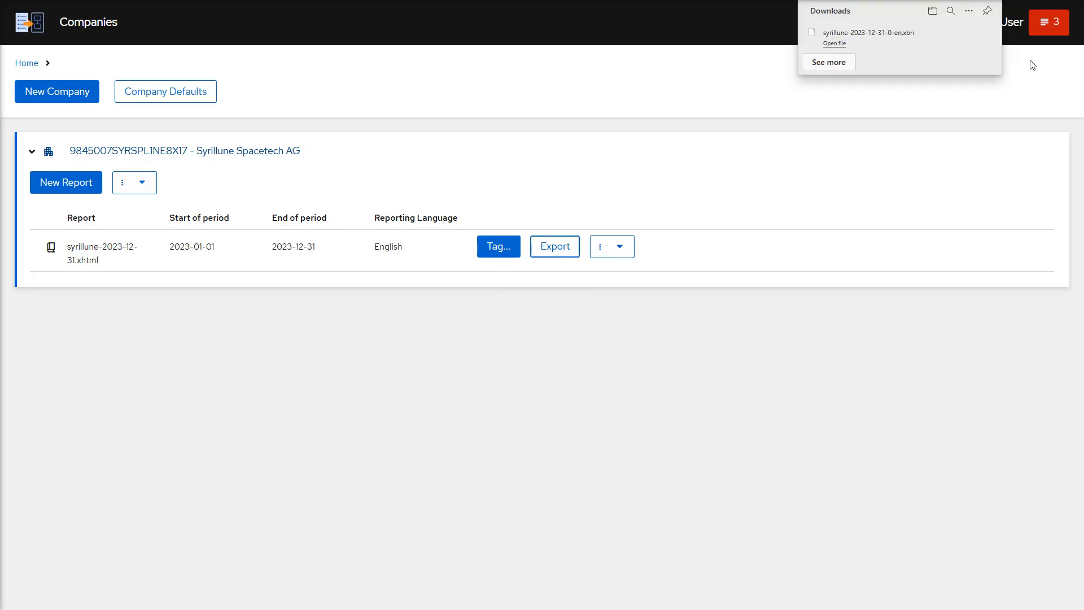
left_click(1044, 25)
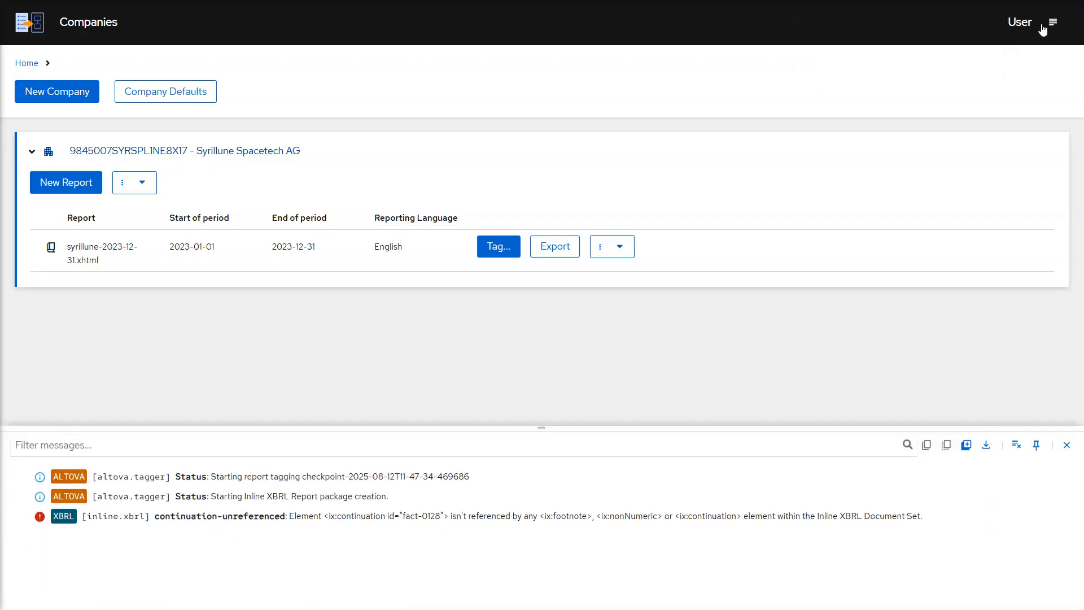